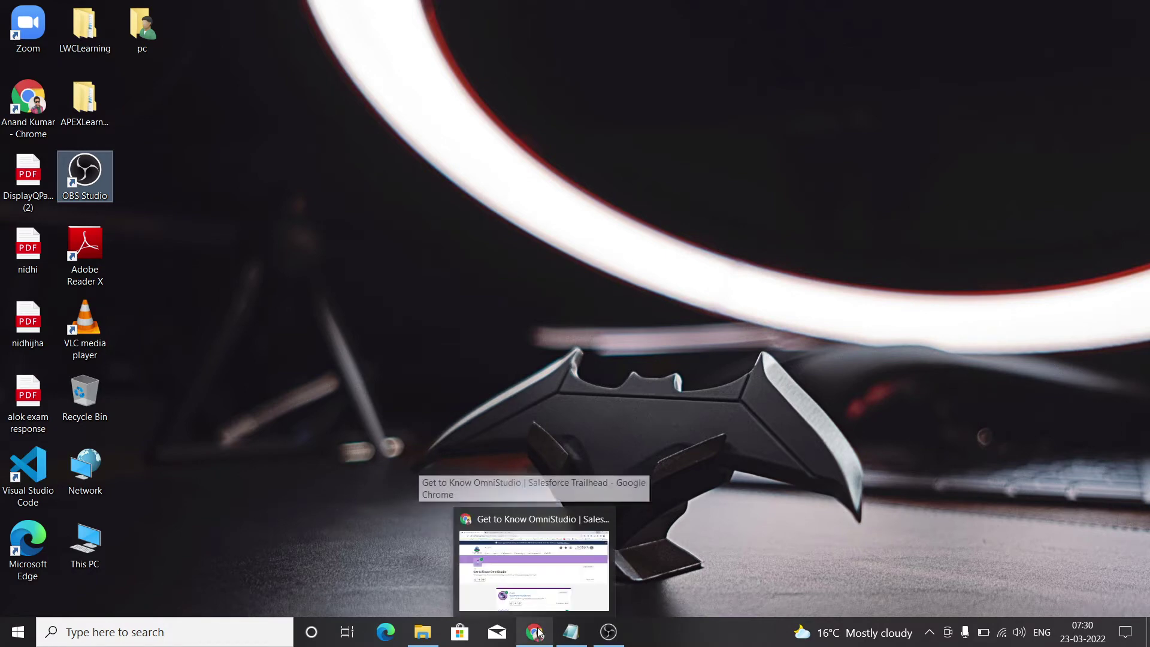
Restore Chrome, glance at the Meet OmniStudio tab, and return to the Get to Know OmniStudio trail
{"action": "left_click", "coordinate": [534, 567]}
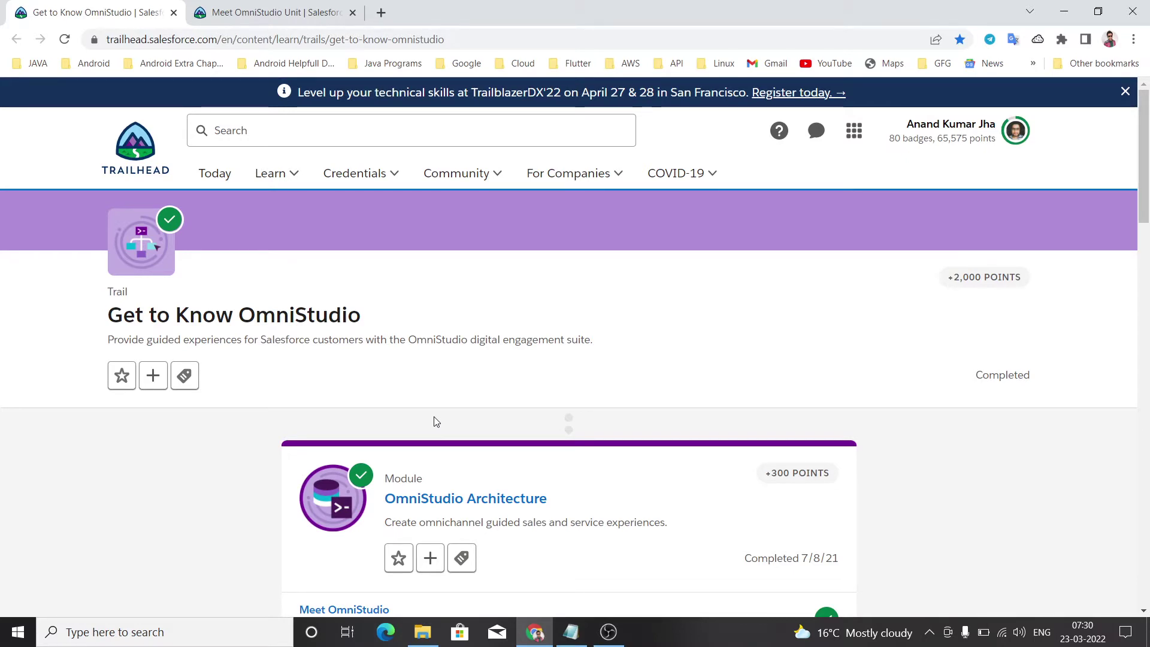
{"action": "scroll", "coordinate": [434, 421], "scroll_direction": "down", "scroll_amount": 1}
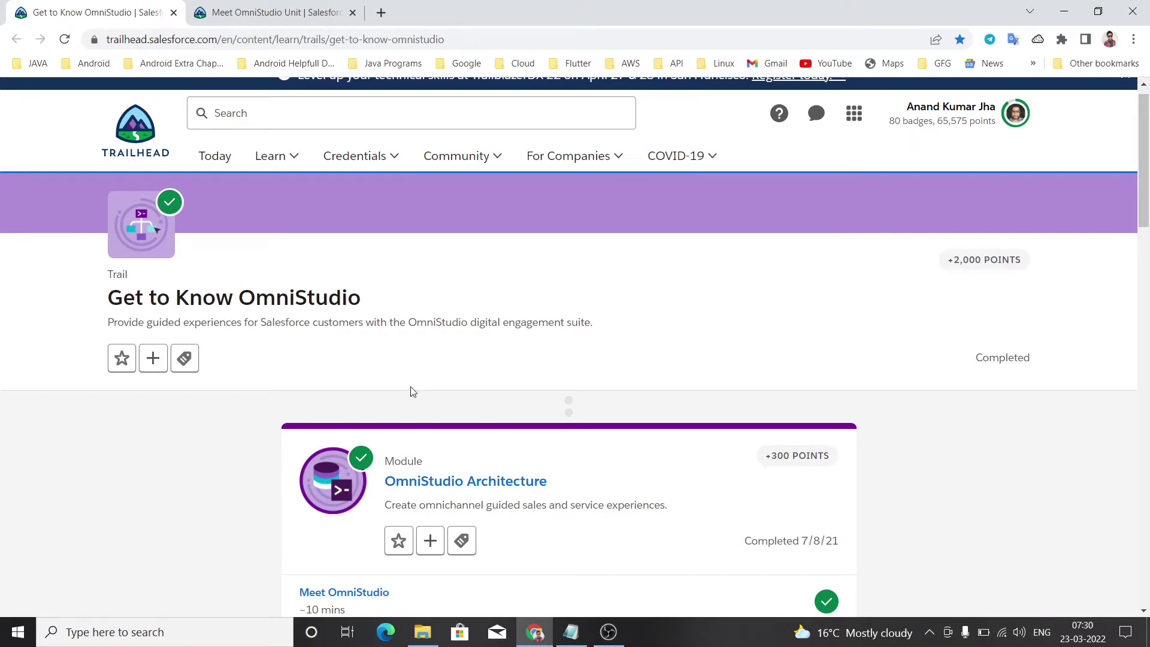
{"action": "scroll", "coordinate": [412, 392], "scroll_direction": "up", "scroll_amount": 1}
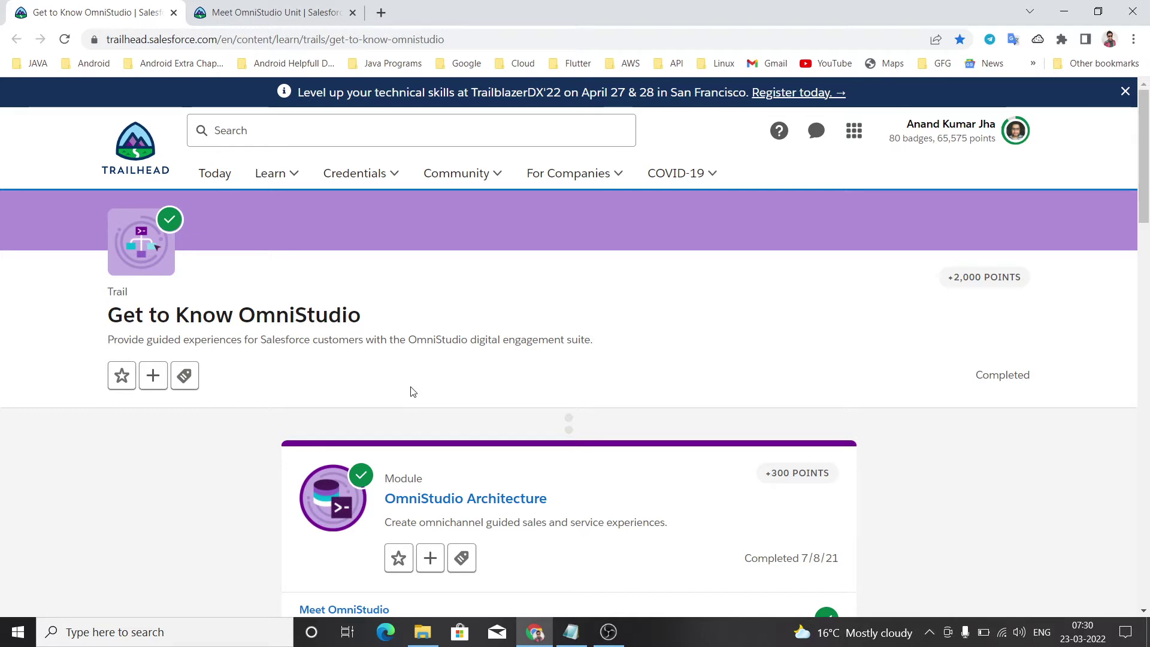
{"action": "left_click", "coordinate": [280, 15]}
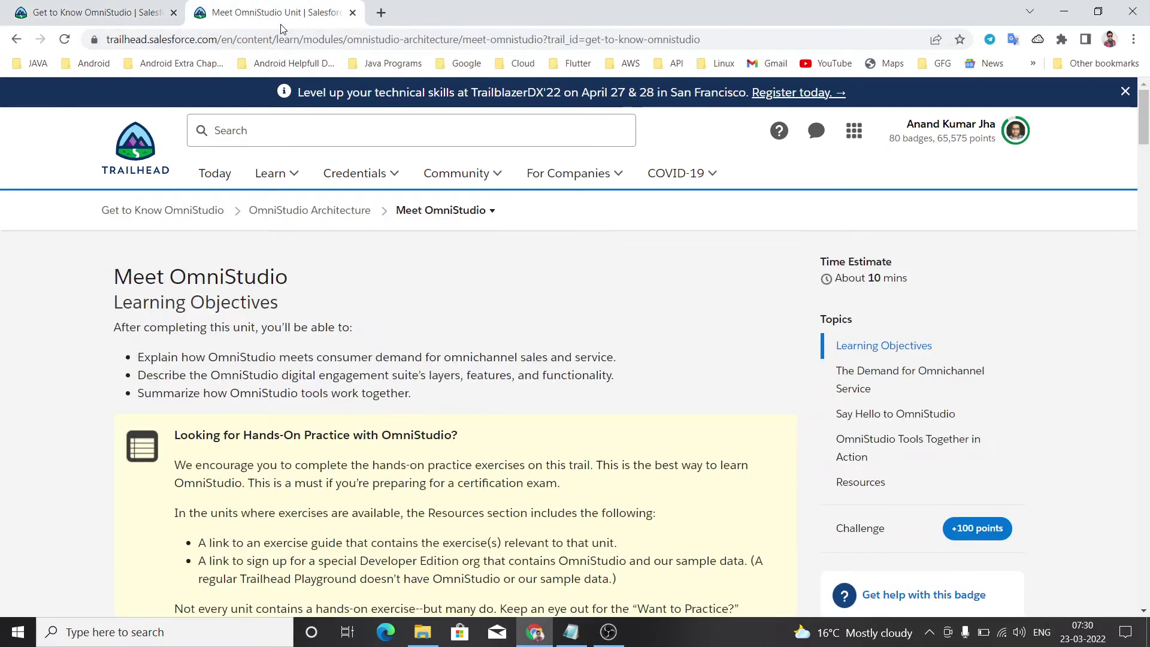
{"action": "left_click", "coordinate": [139, 20]}
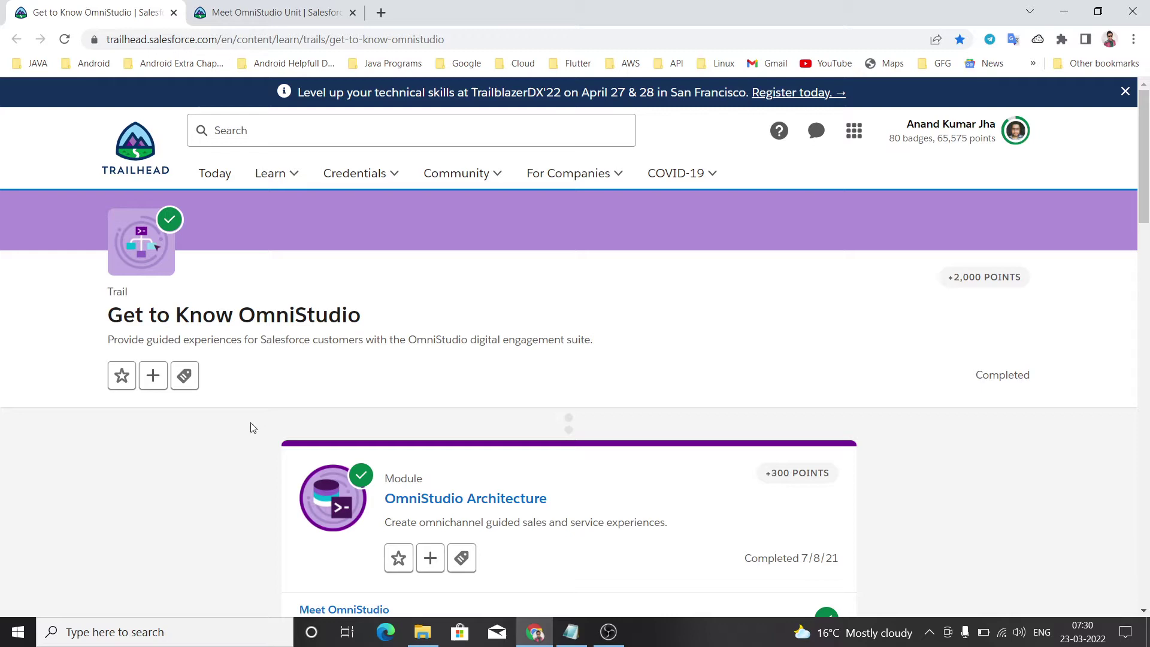
{"action": "scroll", "coordinate": [252, 428], "scroll_direction": "down", "scroll_amount": 3}
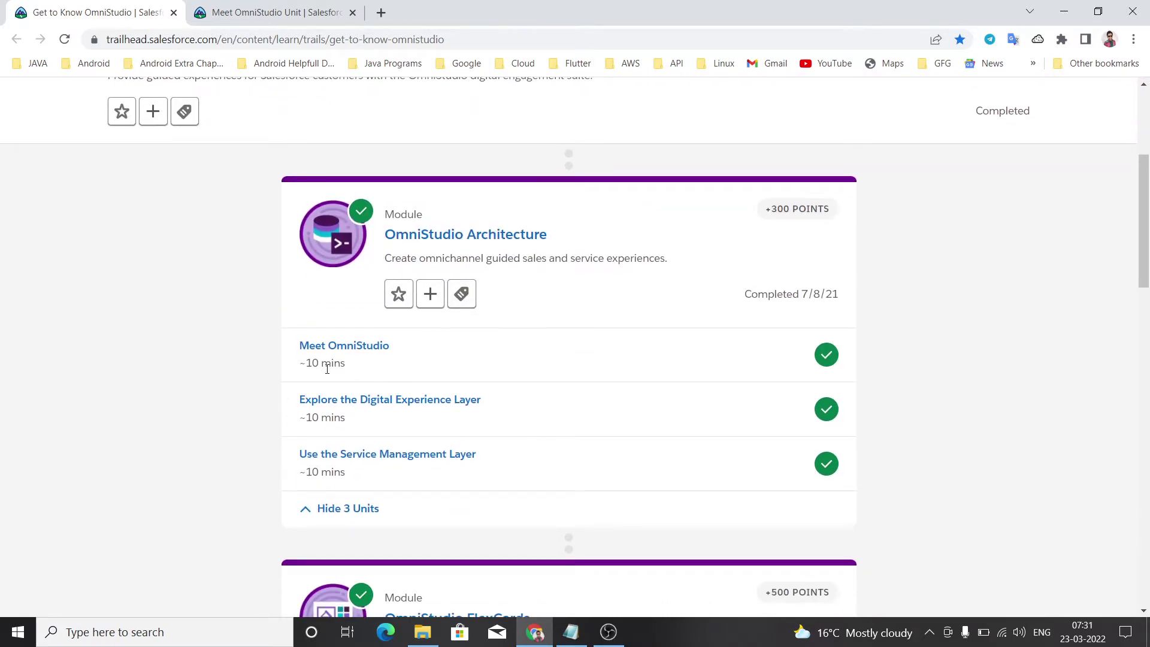
{"action": "scroll", "coordinate": [254, 410], "scroll_direction": "down", "scroll_amount": 1}
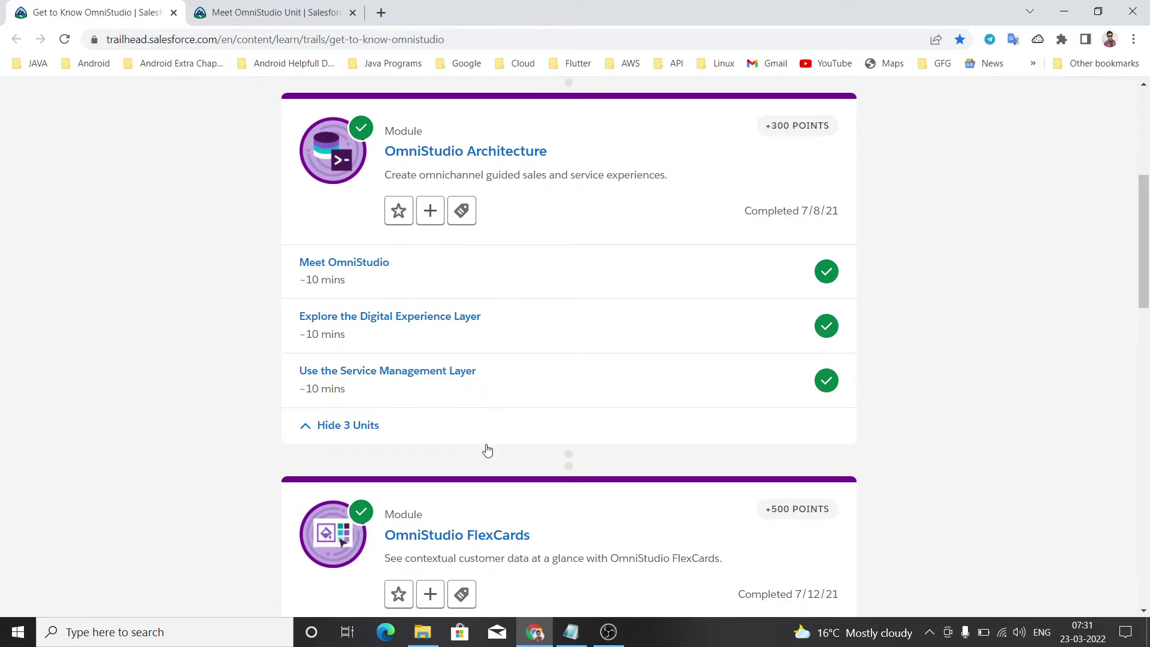
{"action": "scroll", "coordinate": [488, 450], "scroll_direction": "down", "scroll_amount": 2}
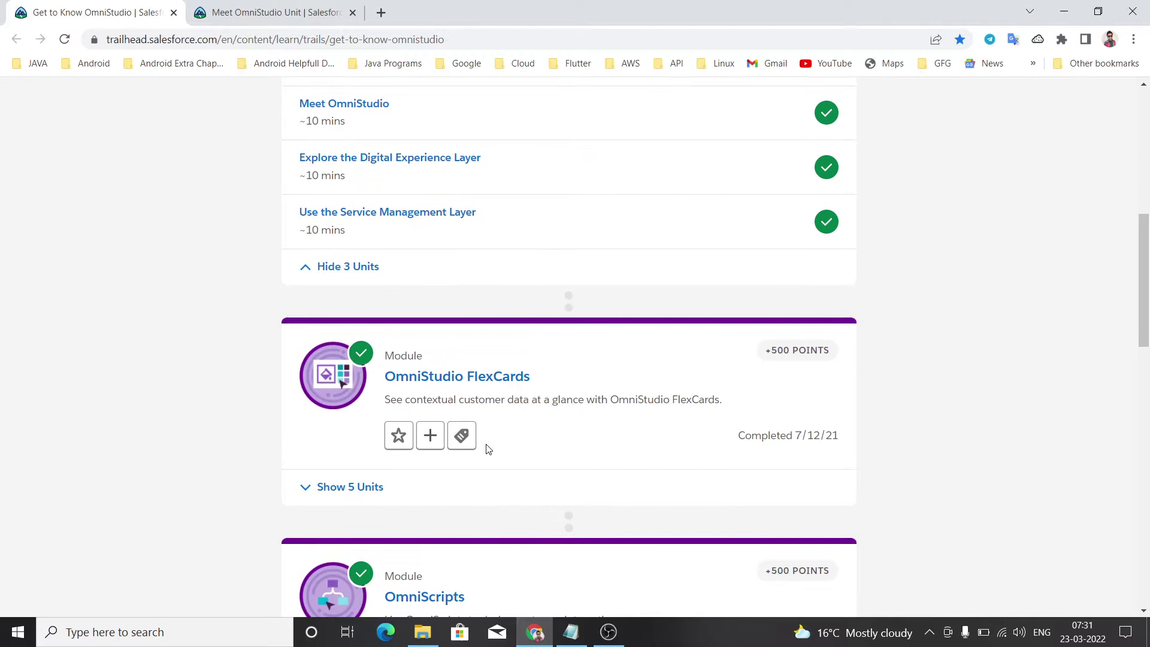
{"action": "scroll", "coordinate": [487, 448], "scroll_direction": "down", "scroll_amount": 2}
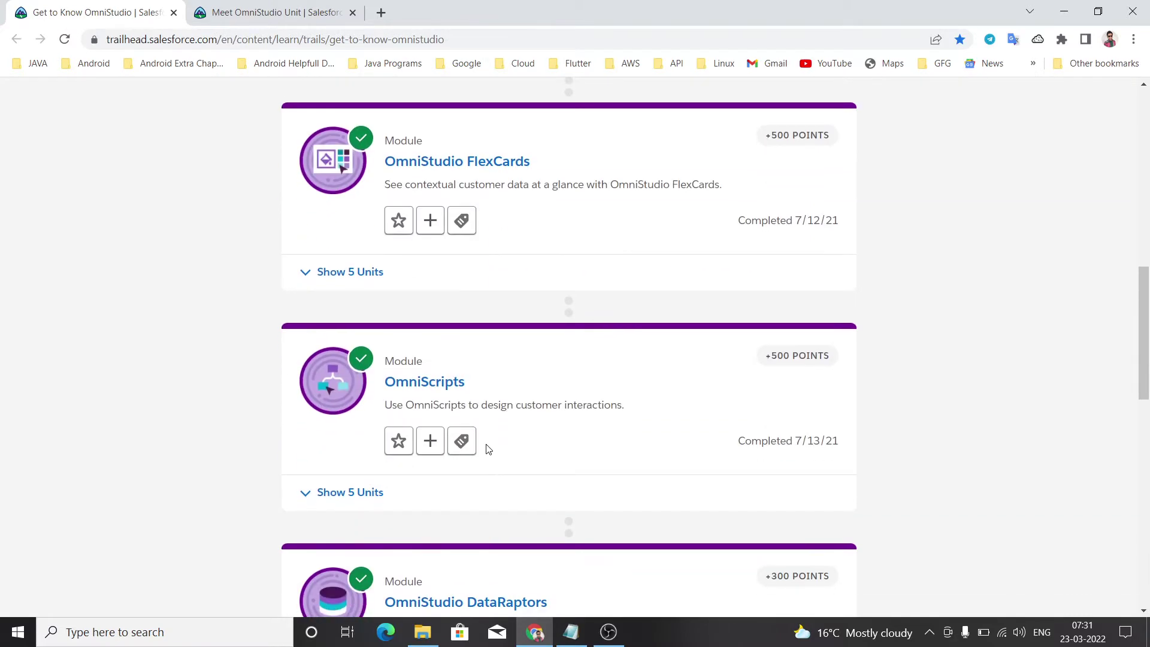
{"action": "scroll", "coordinate": [487, 449], "scroll_direction": "down", "scroll_amount": 2}
{"action": "scroll", "coordinate": [488, 429], "scroll_direction": "down", "scroll_amount": 2}
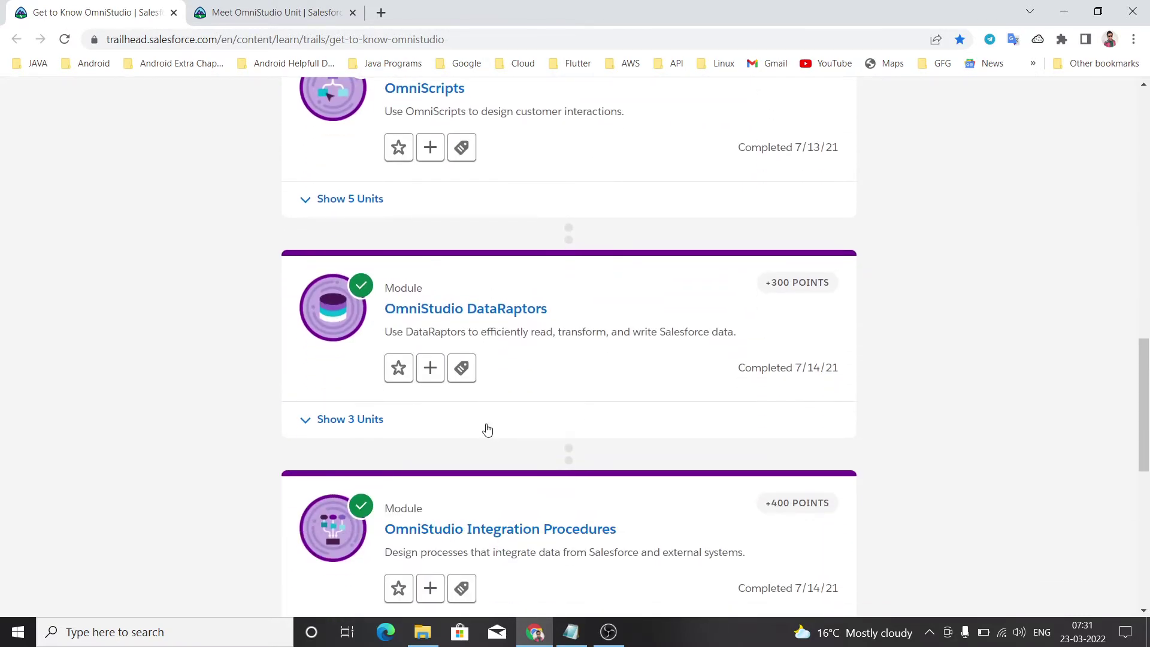
{"action": "scroll", "coordinate": [487, 430], "scroll_direction": "down", "scroll_amount": 1}
{"action": "scroll", "coordinate": [487, 430], "scroll_direction": "down", "scroll_amount": 1}
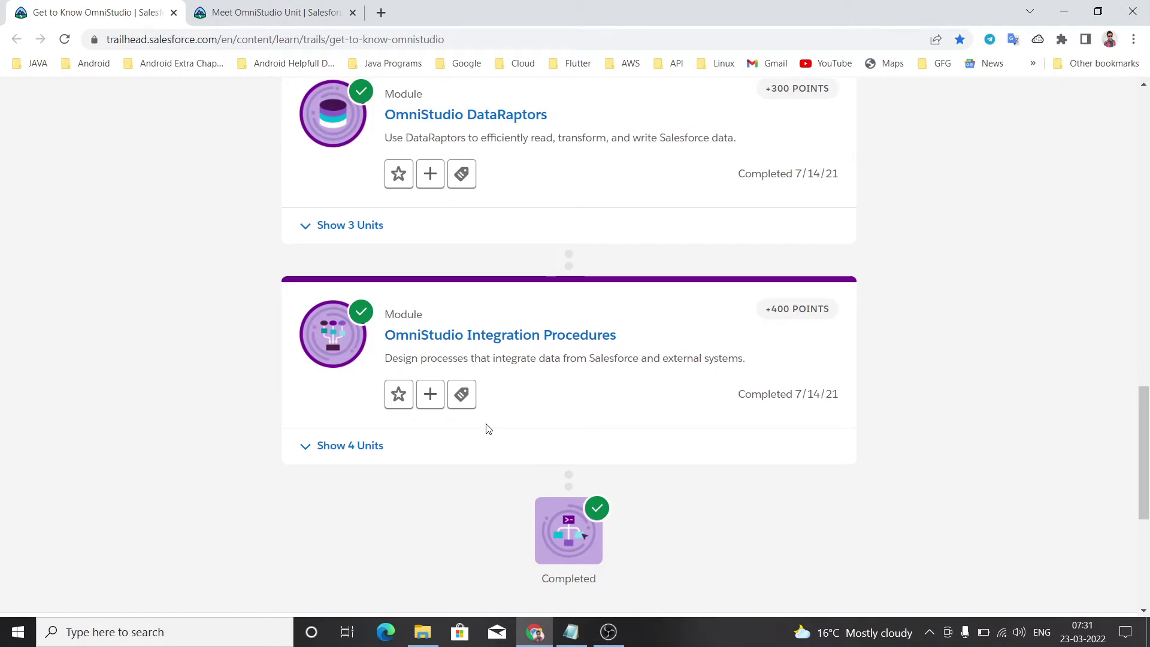
Switch to the Meet OmniStudio unit and read down to the component-layers diagram
{"action": "left_click", "coordinate": [267, 20]}
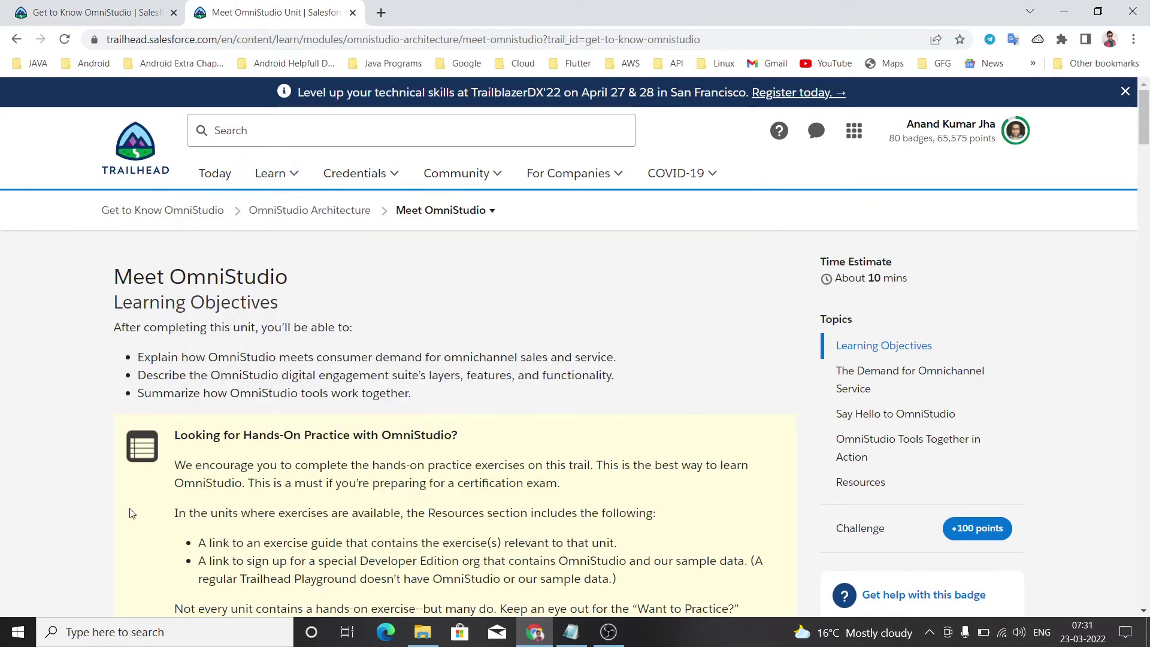
{"action": "scroll", "coordinate": [127, 512], "scroll_direction": "down", "scroll_amount": 2}
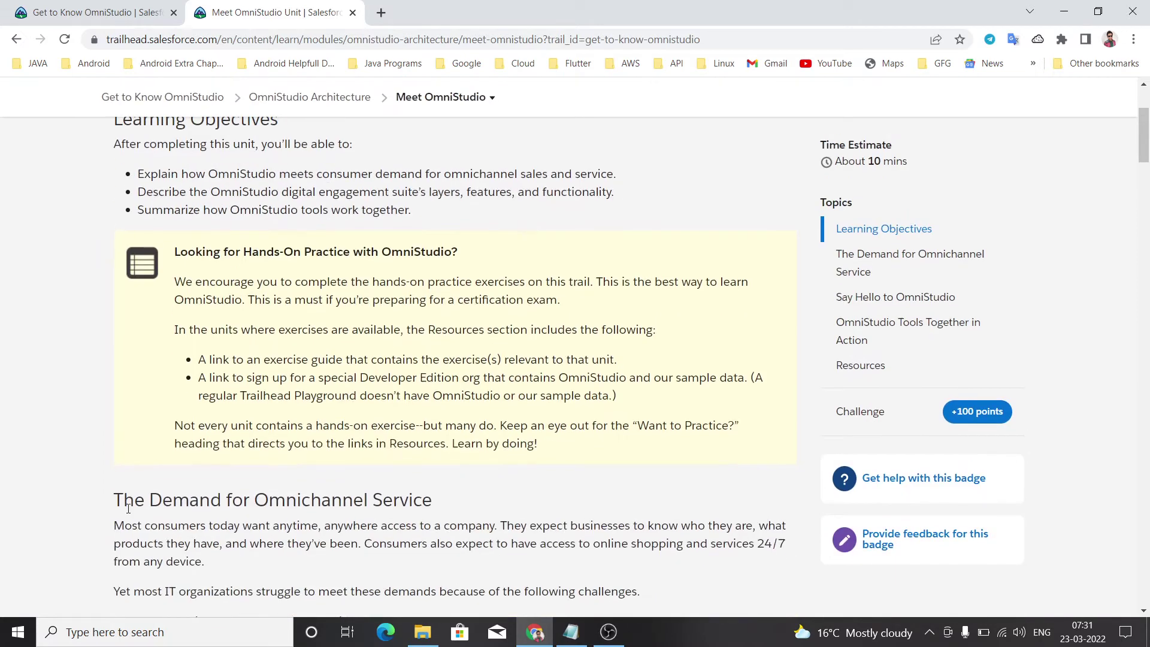
{"action": "scroll", "coordinate": [127, 509], "scroll_direction": "up", "scroll_amount": 1}
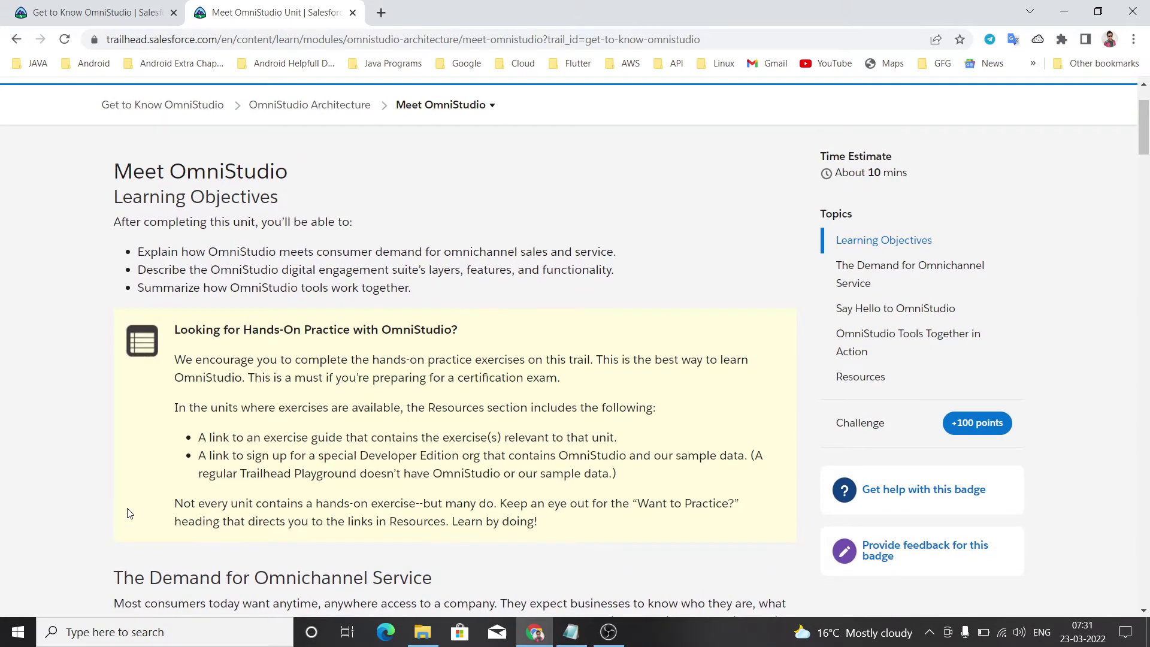
{"action": "scroll", "coordinate": [127, 512], "scroll_direction": "down", "scroll_amount": 2}
{"action": "scroll", "coordinate": [127, 512], "scroll_direction": "down", "scroll_amount": 1}
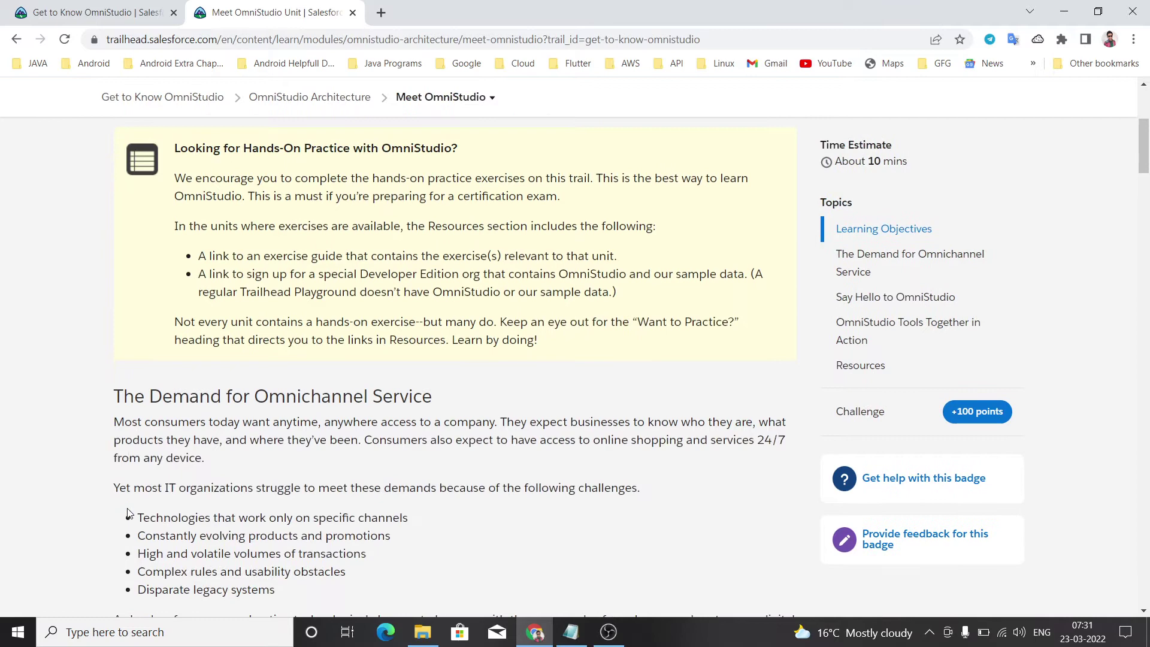
{"action": "scroll", "coordinate": [128, 510], "scroll_direction": "down", "scroll_amount": 1}
{"action": "scroll", "coordinate": [128, 509], "scroll_direction": "down", "scroll_amount": 3}
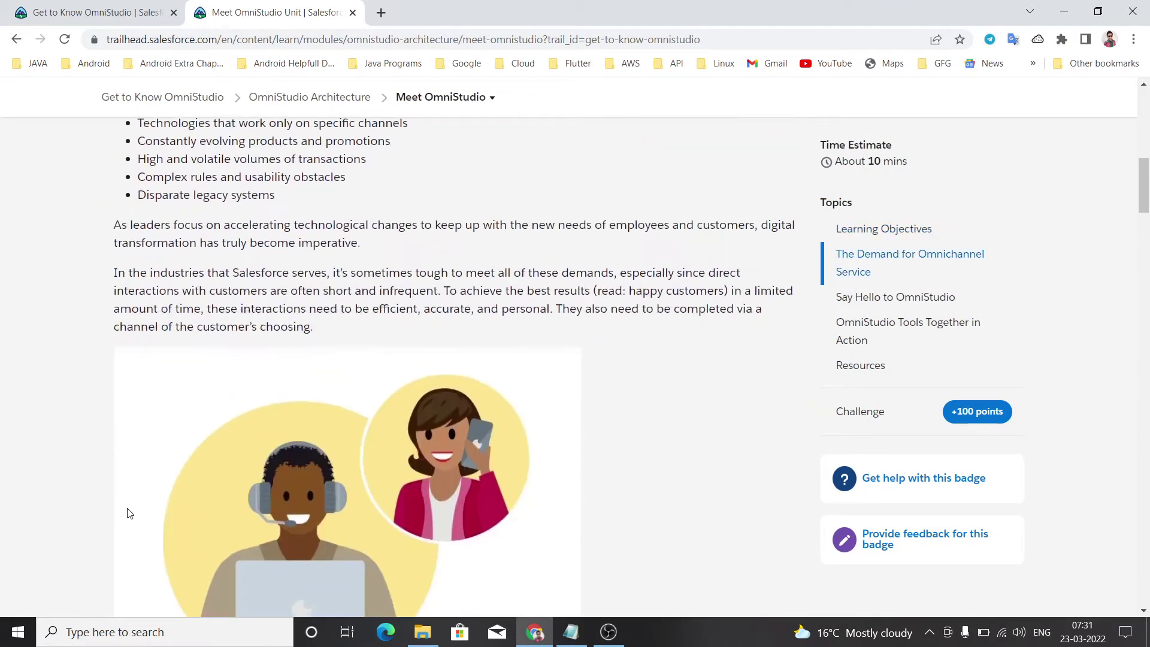
{"action": "scroll", "coordinate": [128, 511], "scroll_direction": "down", "scroll_amount": 2}
{"action": "scroll", "coordinate": [128, 513], "scroll_direction": "down", "scroll_amount": 2}
{"action": "scroll", "coordinate": [128, 513], "scroll_direction": "down", "scroll_amount": 1}
{"action": "scroll", "coordinate": [128, 513], "scroll_direction": "down", "scroll_amount": 1}
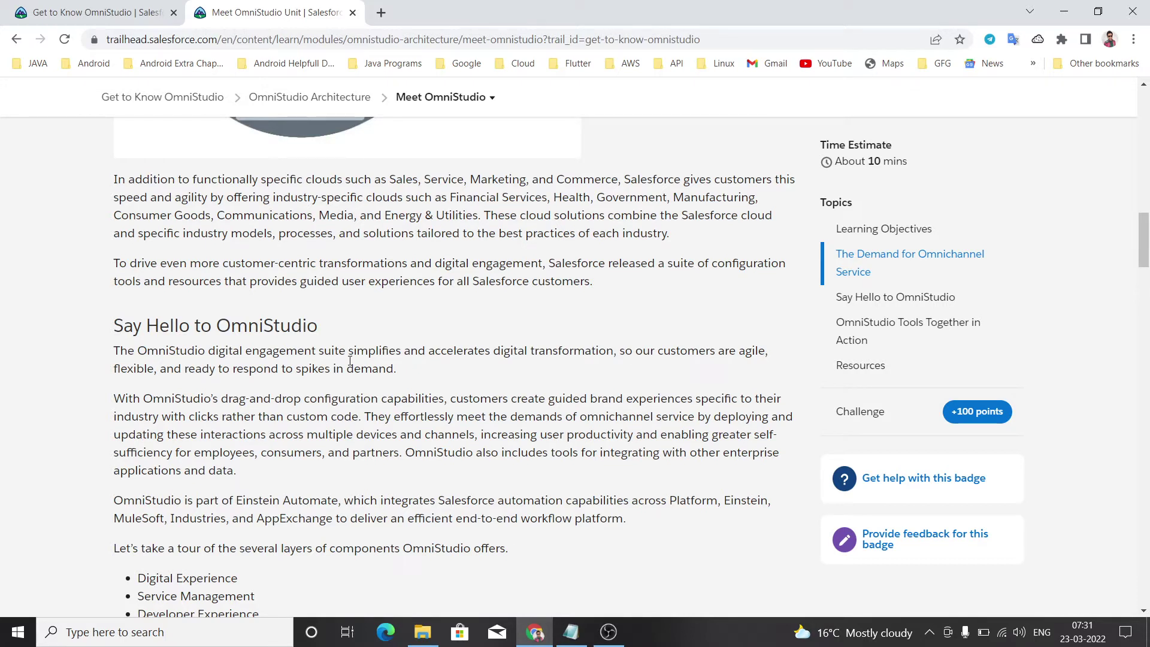
{"action": "scroll", "coordinate": [350, 361], "scroll_direction": "down", "scroll_amount": 2}
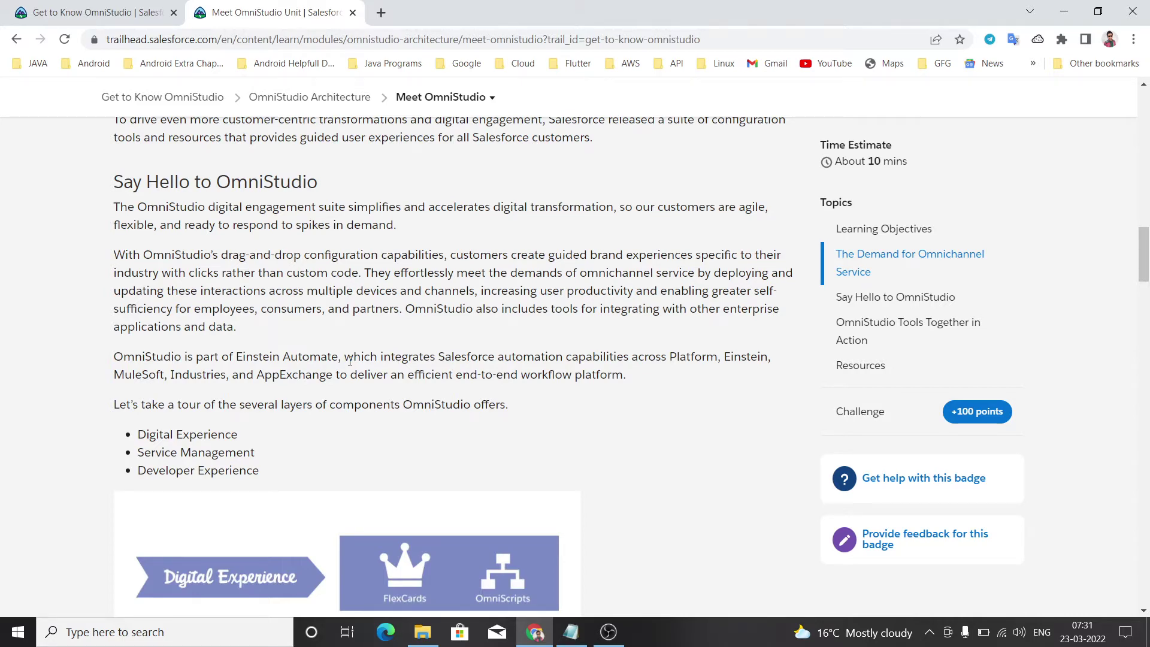
{"action": "scroll", "coordinate": [350, 362], "scroll_direction": "down", "scroll_amount": 3}
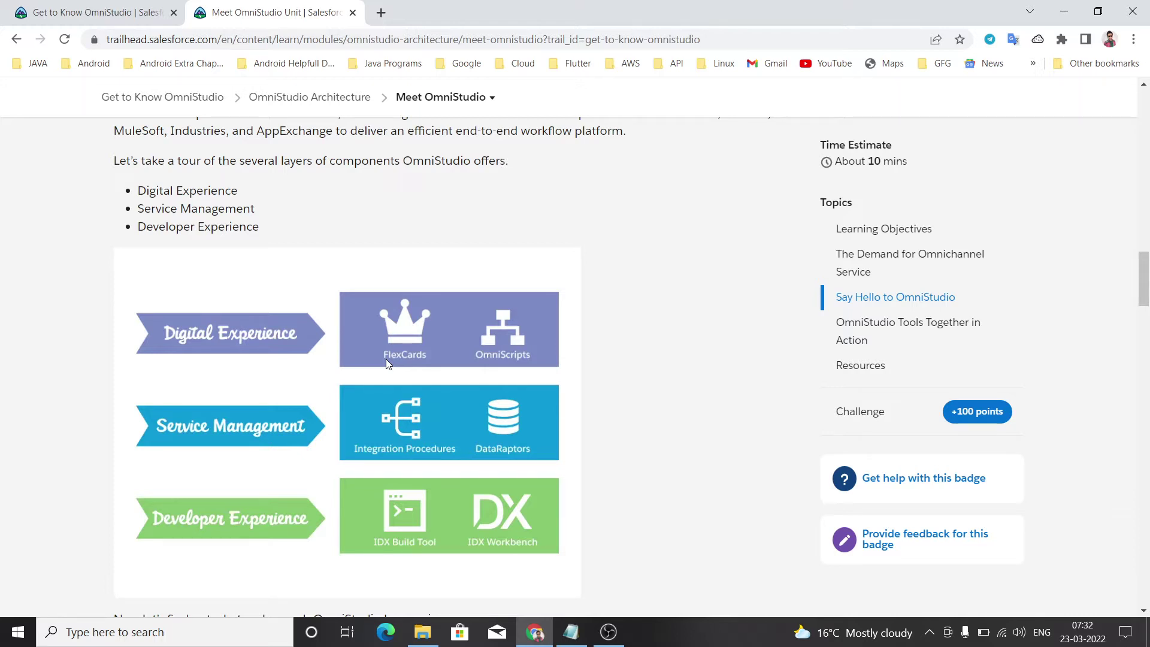
{"action": "scroll", "coordinate": [385, 362], "scroll_direction": "down", "scroll_amount": 4}
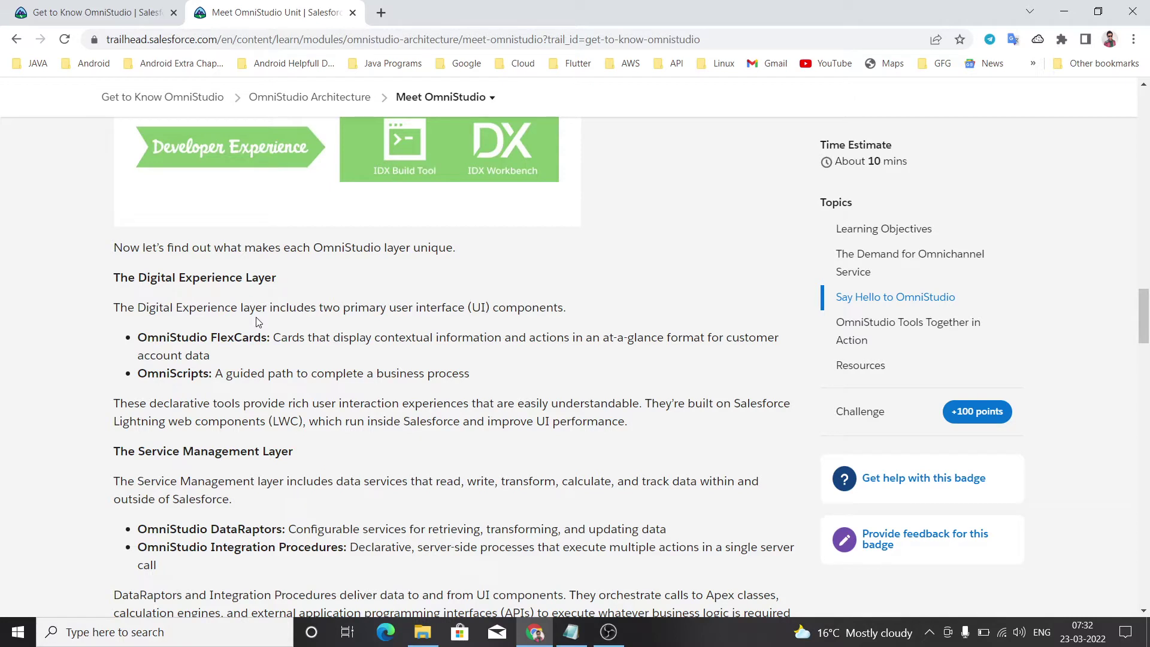
{"action": "scroll", "coordinate": [257, 321], "scroll_direction": "down", "scroll_amount": 1}
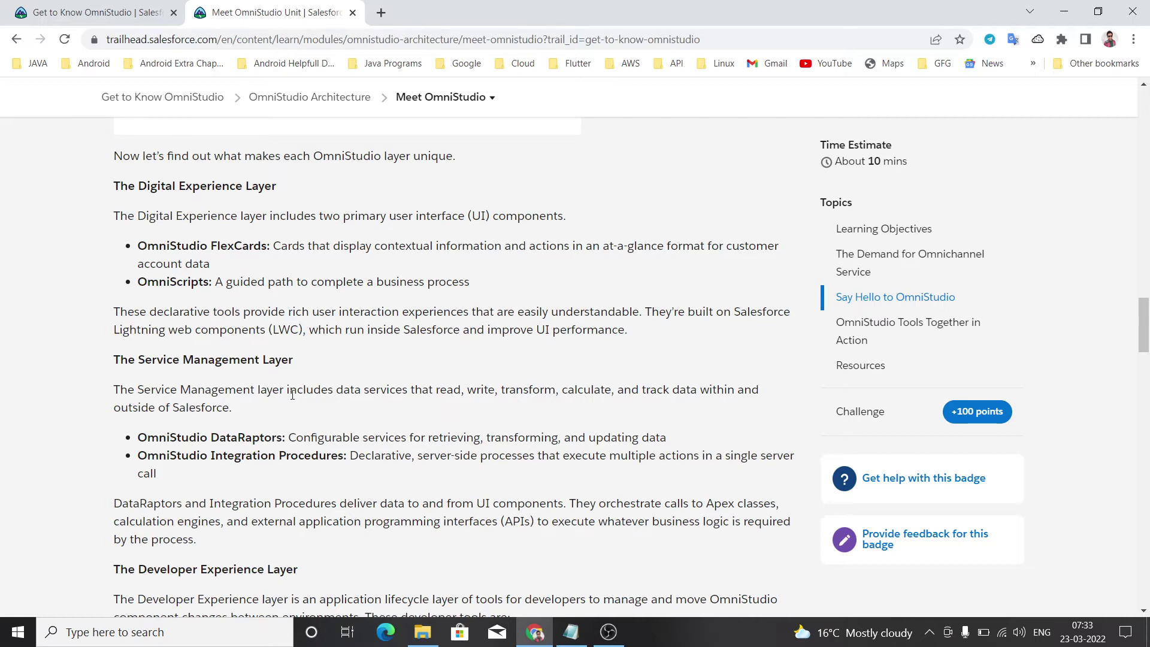
{"action": "scroll", "coordinate": [293, 394], "scroll_direction": "down", "scroll_amount": 1}
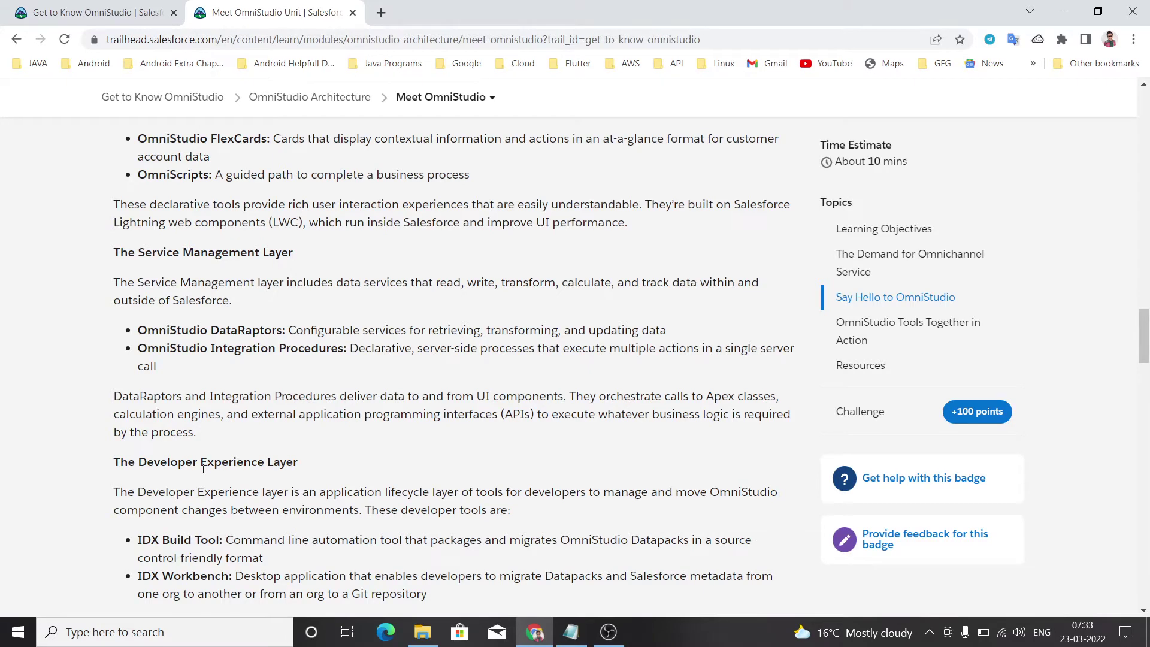
{"action": "scroll", "coordinate": [203, 467], "scroll_direction": "down", "scroll_amount": 1}
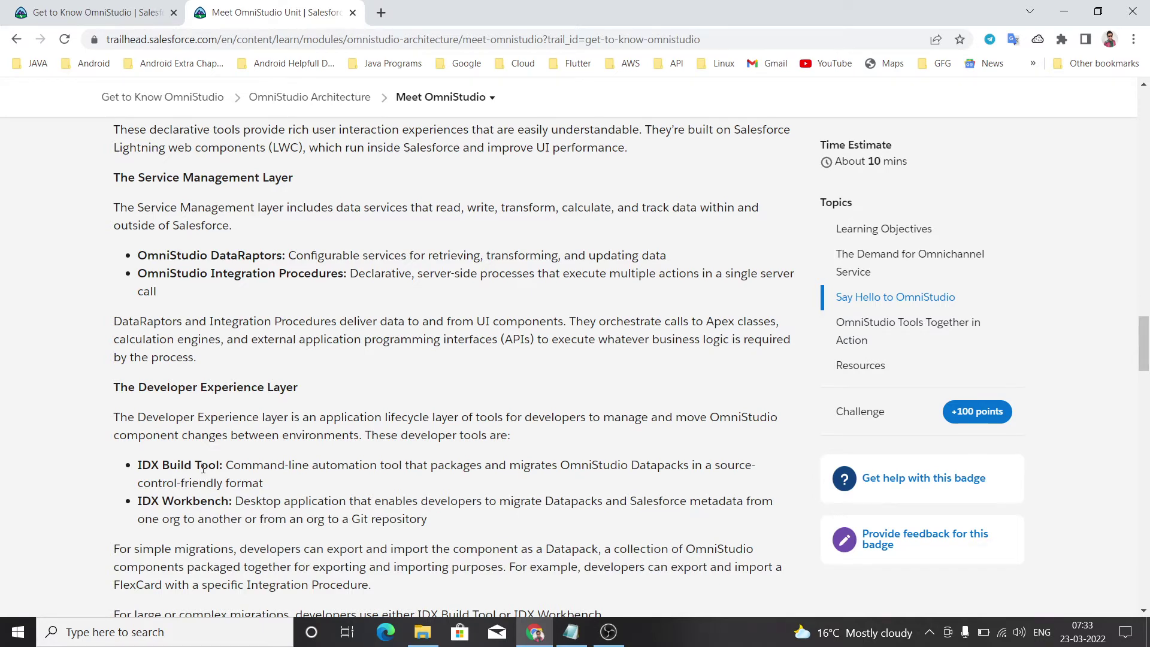
{"action": "scroll", "coordinate": [204, 467], "scroll_direction": "down", "scroll_amount": 2}
{"action": "scroll", "coordinate": [203, 468], "scroll_direction": "down", "scroll_amount": 1}
{"action": "scroll", "coordinate": [203, 467], "scroll_direction": "down", "scroll_amount": 2}
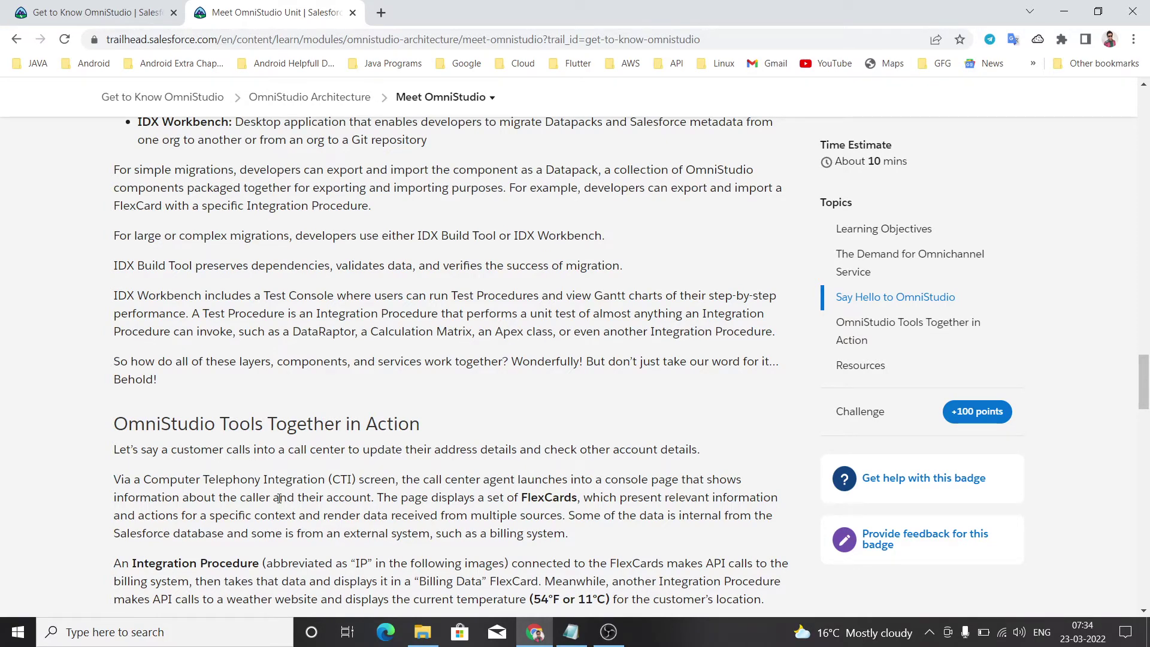
{"action": "scroll", "coordinate": [278, 498], "scroll_direction": "down", "scroll_amount": 2}
{"action": "scroll", "coordinate": [278, 504], "scroll_direction": "down", "scroll_amount": 1}
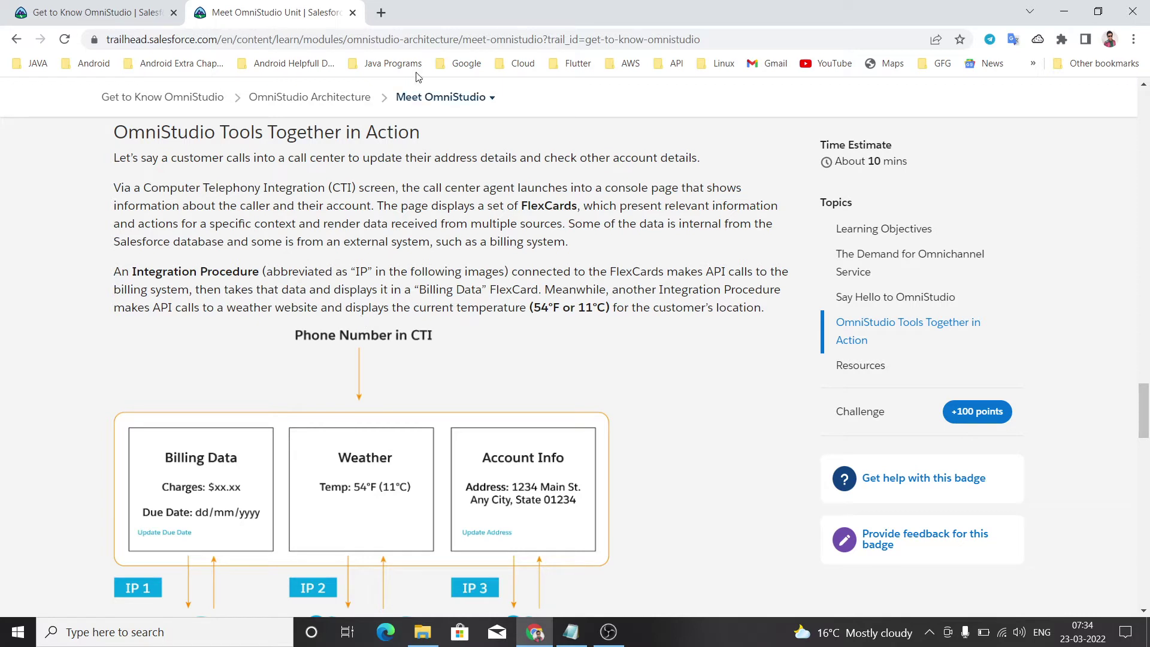
Load the OmniStudio org signup page in a new tab and enter first name, last name and email
{"action": "left_click", "coordinate": [381, 21]}
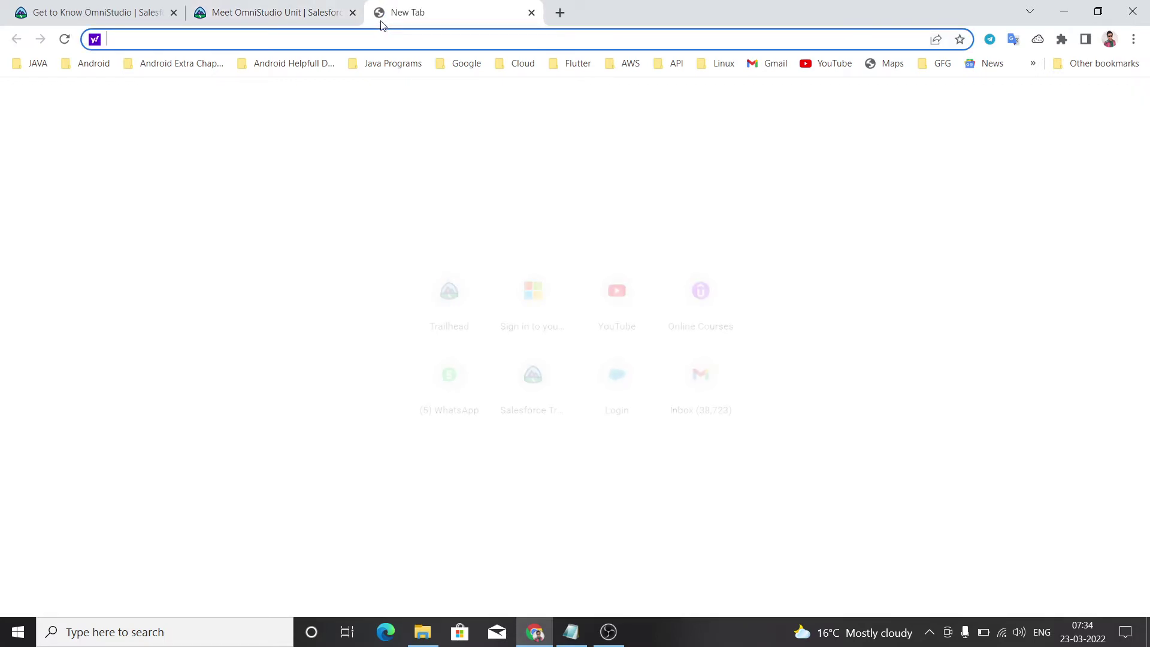
{"action": "type", "text": "https://trailhead.salesforce.com/en/promo/orgs/omnistudiotrails"}
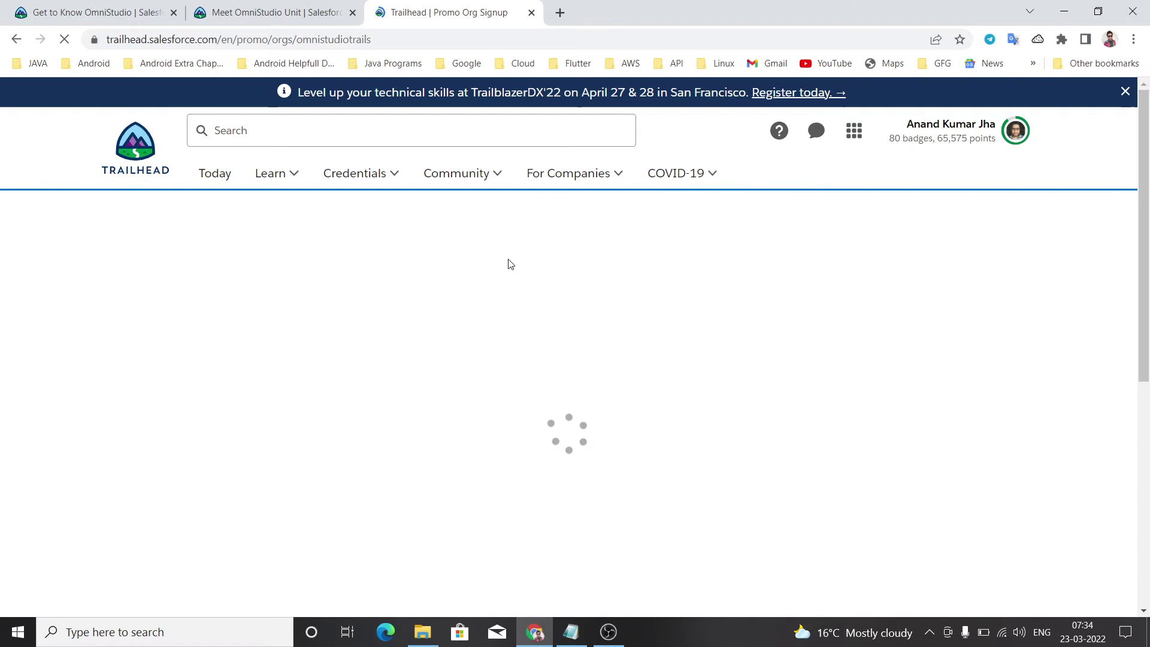
{"action": "scroll", "coordinate": [508, 264], "scroll_direction": "down", "scroll_amount": 1}
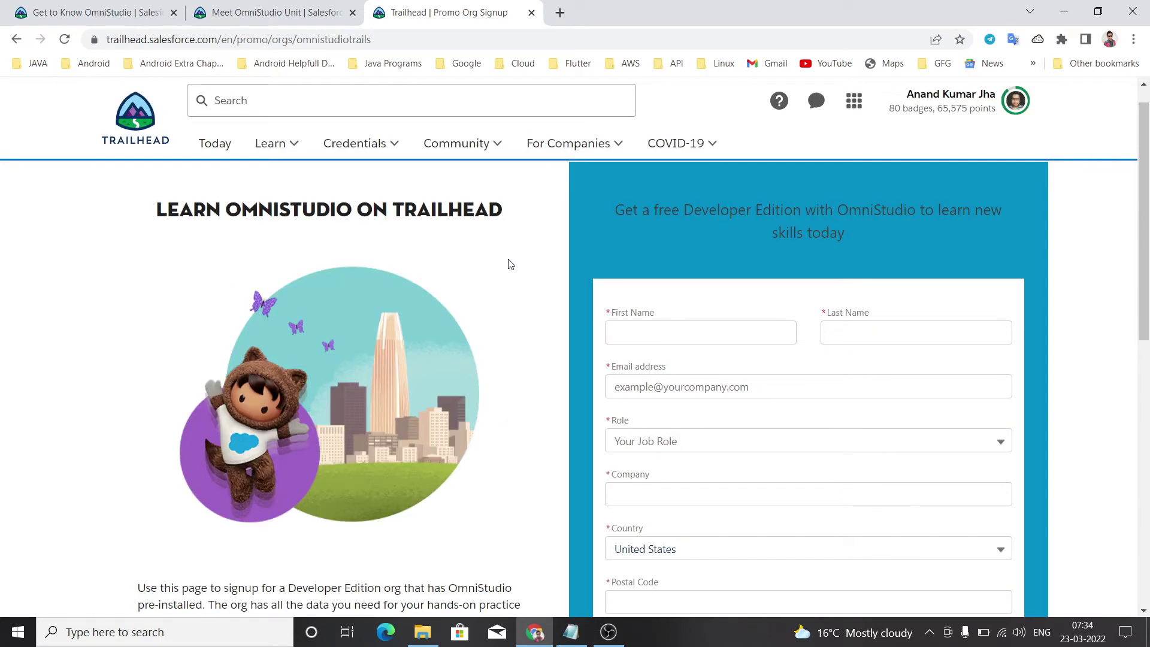
{"action": "left_click", "coordinate": [635, 334]}
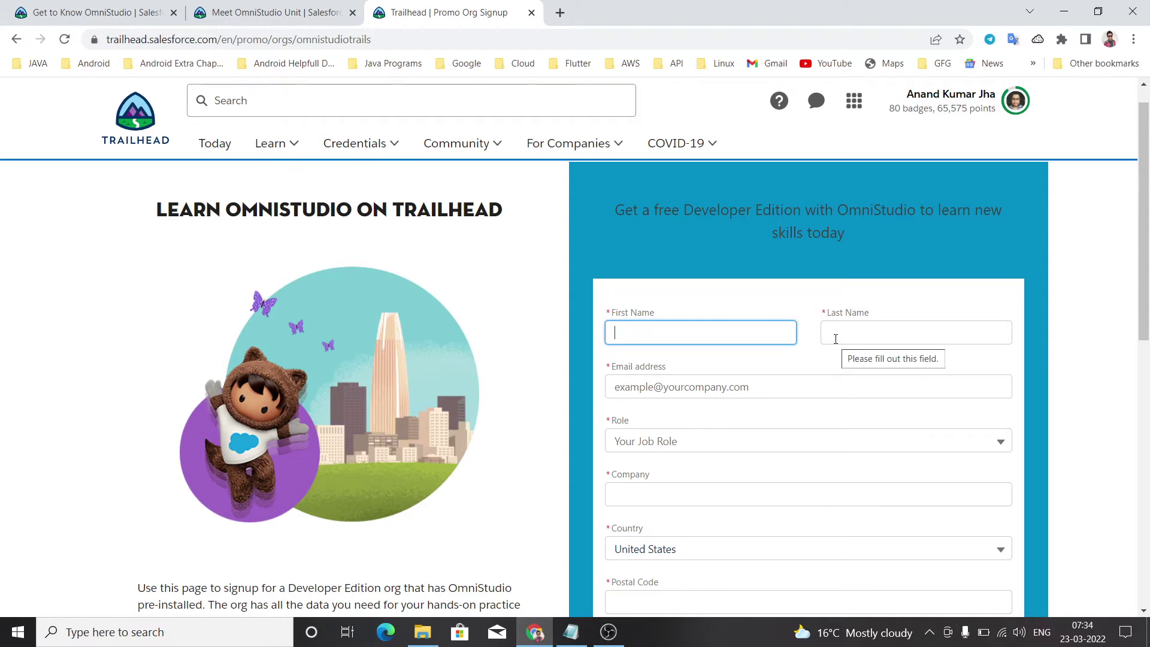
{"action": "left_click", "coordinate": [756, 390]}
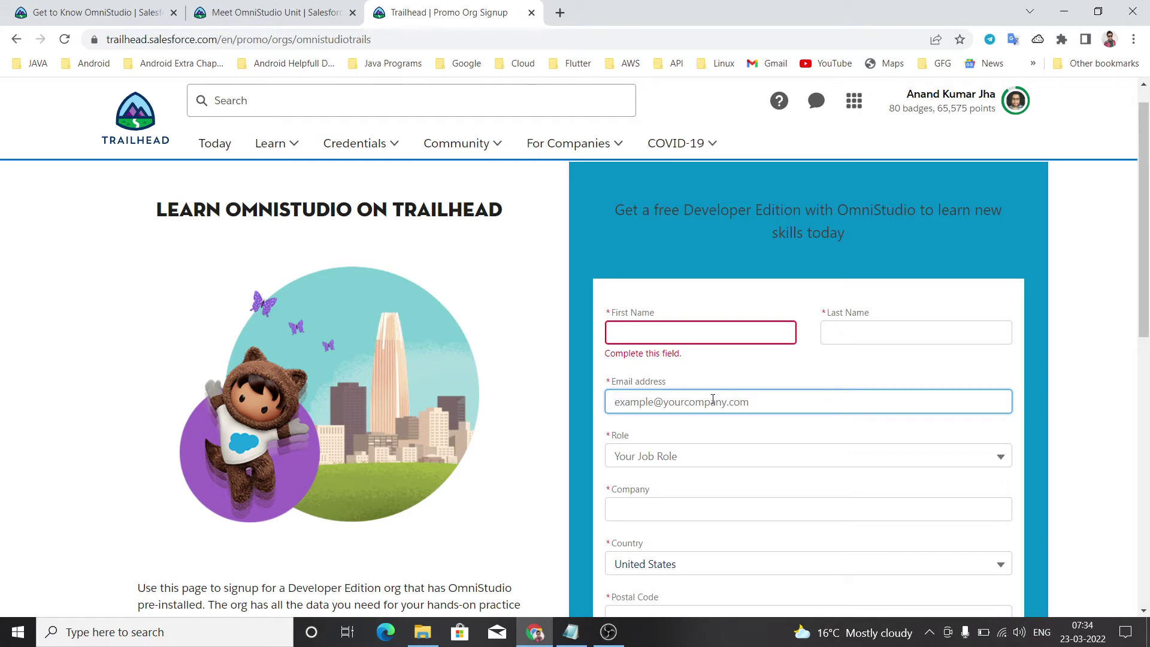
{"action": "left_click", "coordinate": [662, 334]}
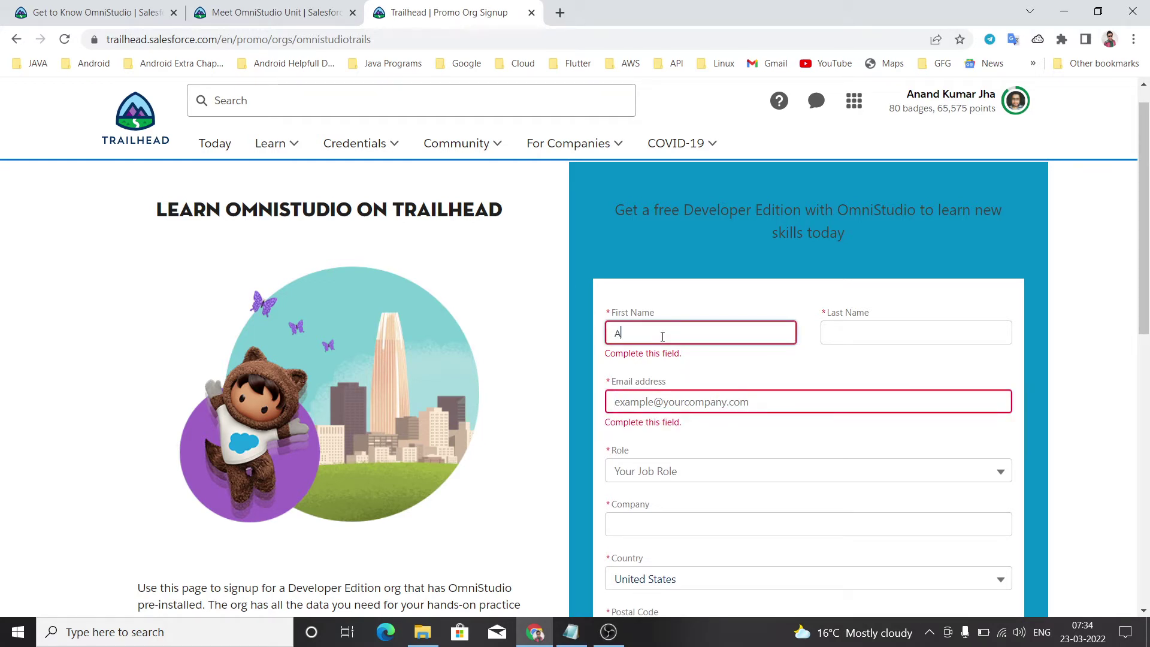
{"action": "key", "text": "Tab"}
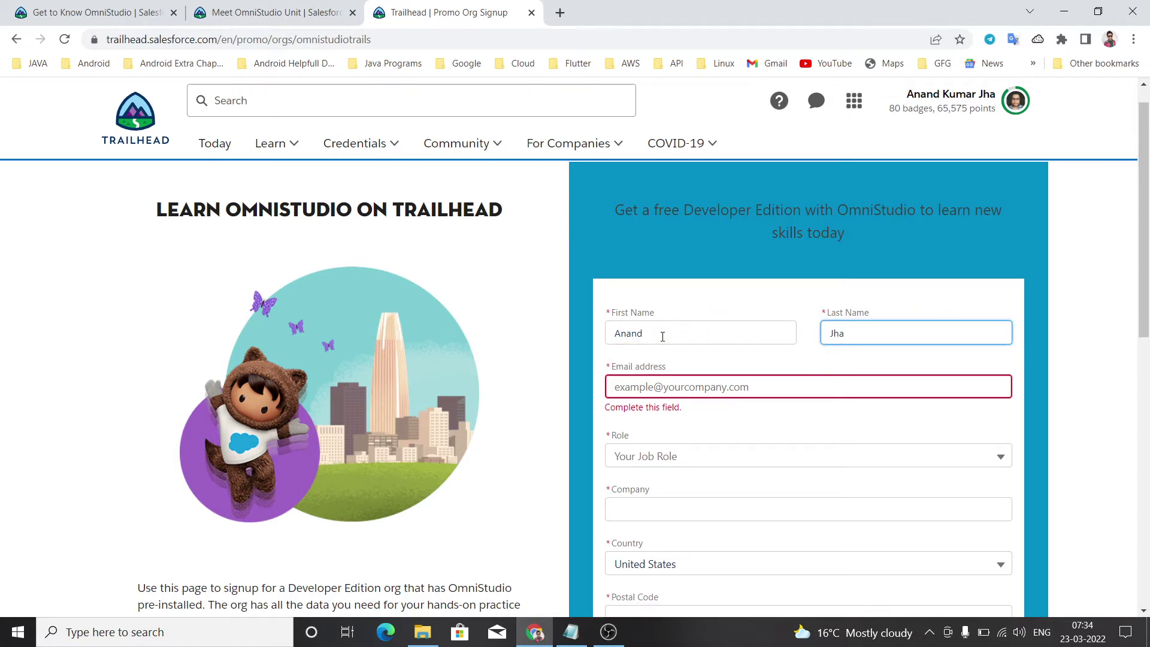
{"action": "key", "text": "Tab"}
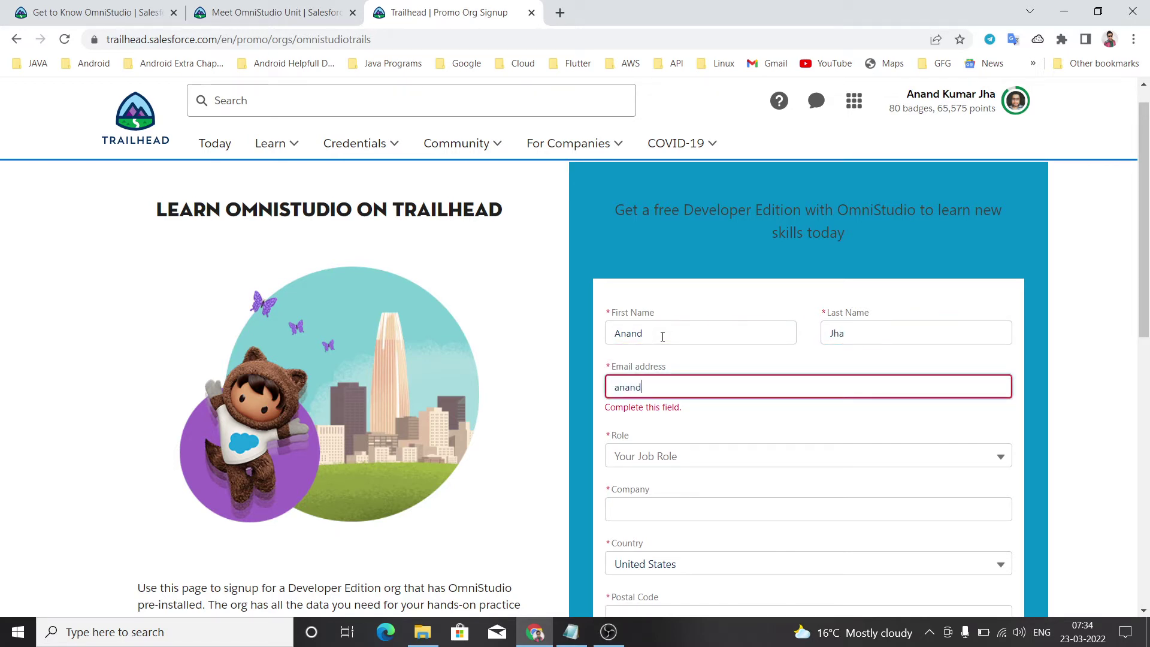
{"action": "key", "text": "Tab"}
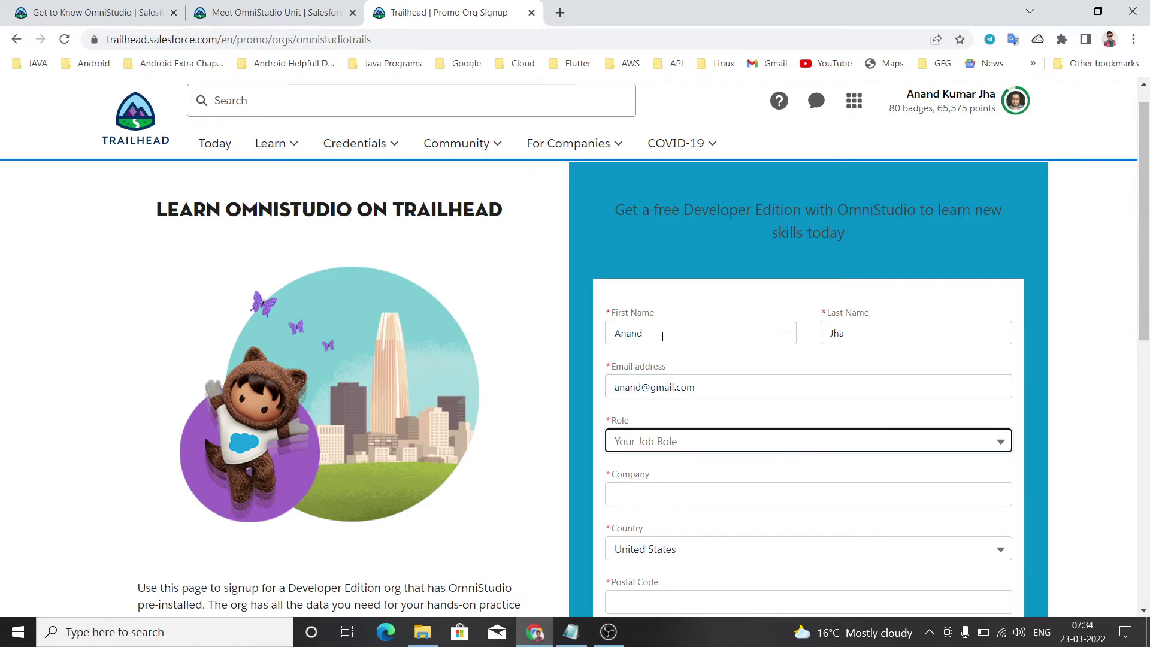
Set role Developer, company, country India, postal code and username, and accept the terms
{"action": "left_click", "coordinate": [686, 438]}
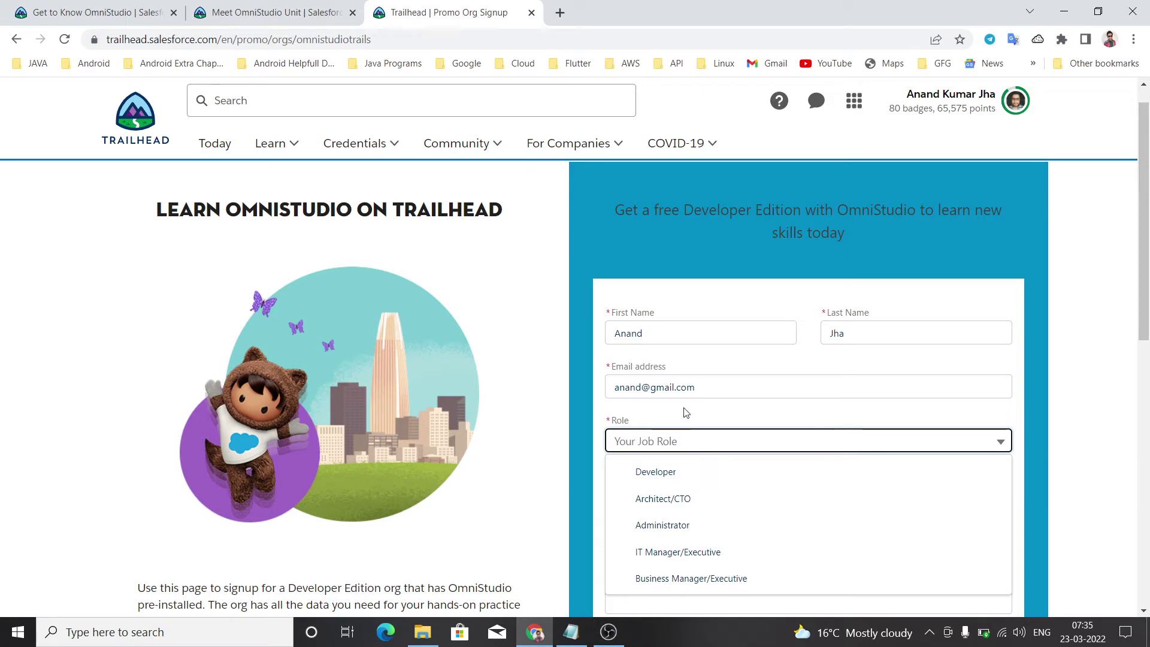
{"action": "left_click", "coordinate": [672, 470]}
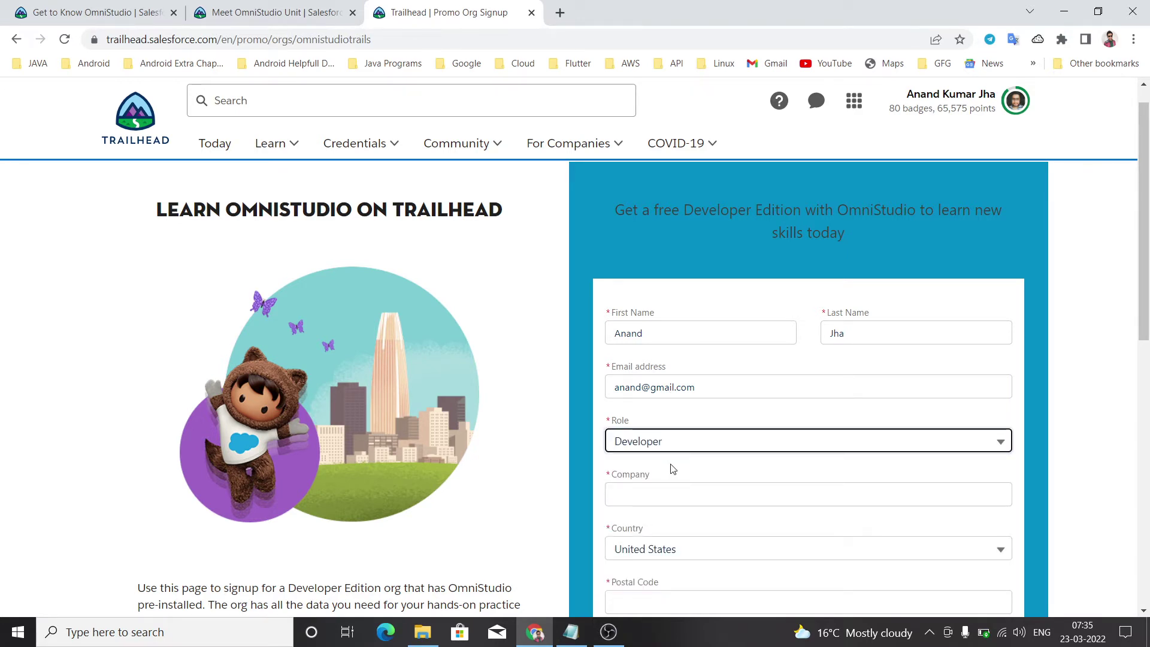
{"action": "left_click", "coordinate": [672, 500]}
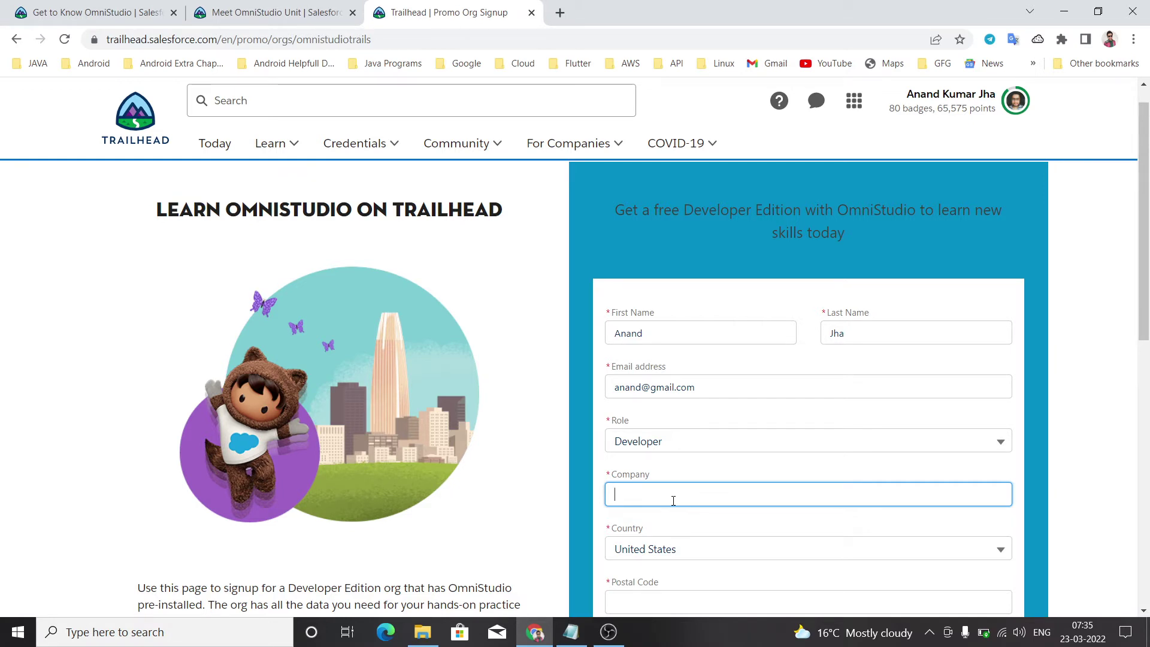
{"action": "type", "text": "w"}
{"action": "type", "text": "ipro"}
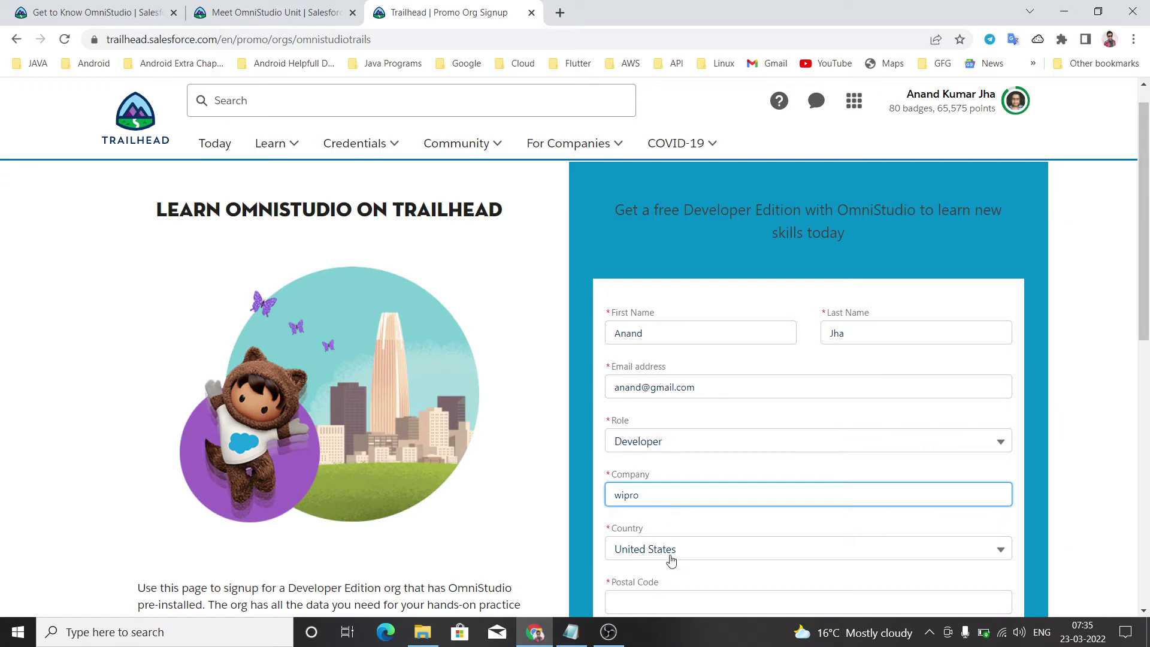
{"action": "left_click", "coordinate": [673, 565]}
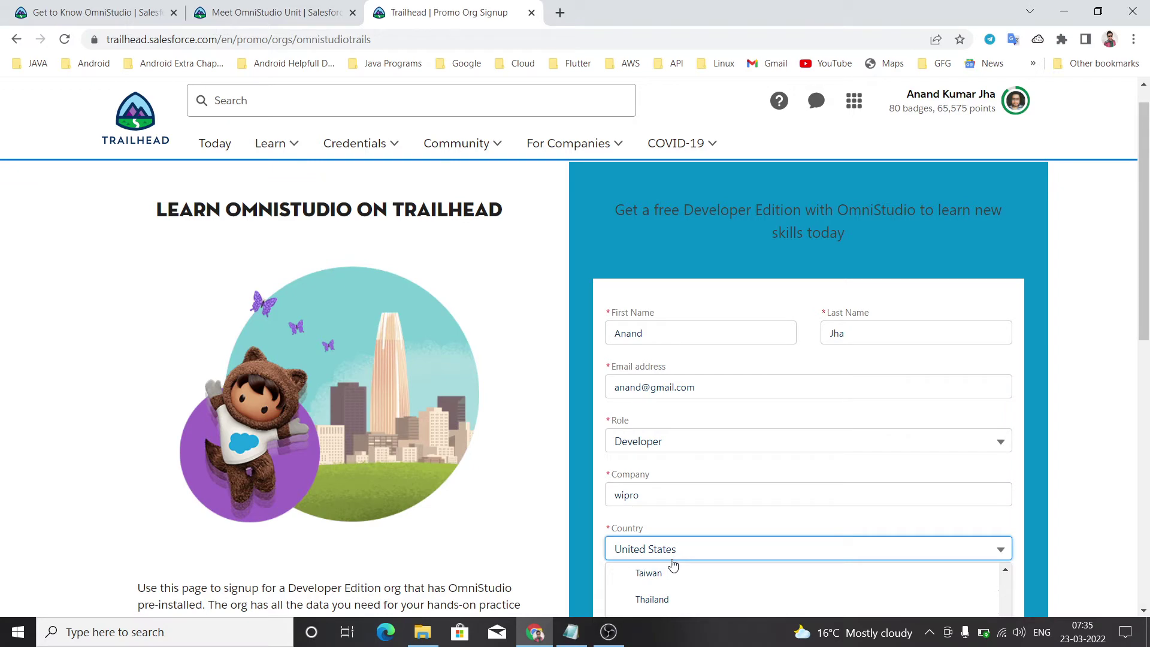
{"action": "scroll", "coordinate": [673, 565], "scroll_direction": "down", "scroll_amount": 2}
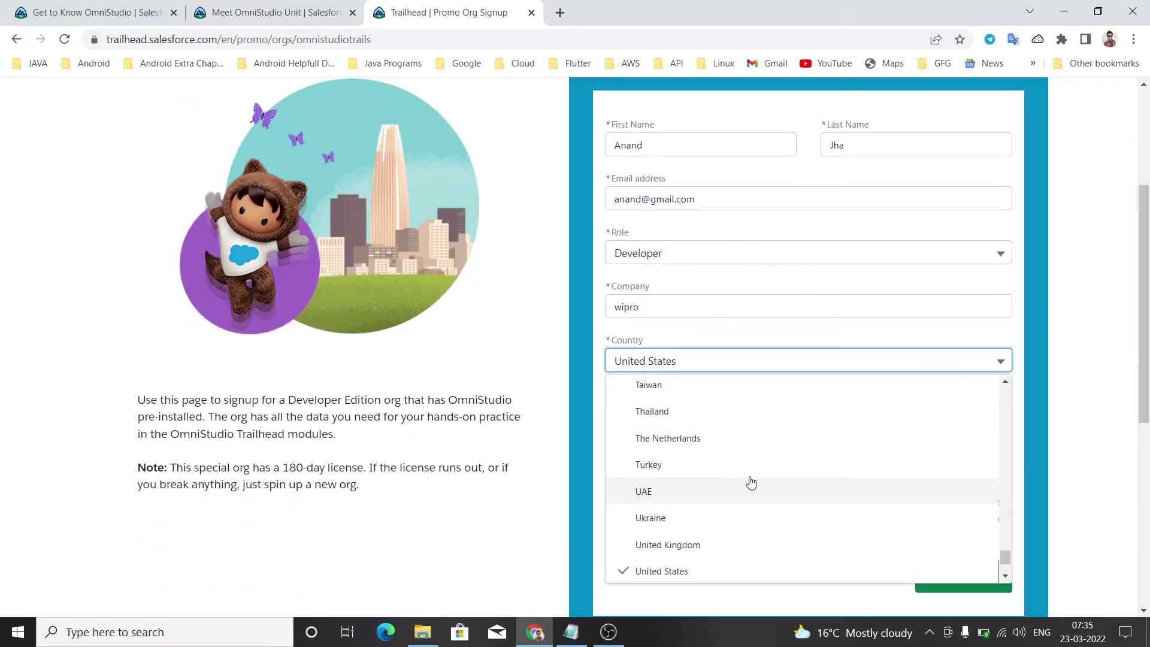
{"action": "scroll", "coordinate": [751, 482], "scroll_direction": "up", "scroll_amount": 2}
{"action": "scroll", "coordinate": [751, 482], "scroll_direction": "up", "scroll_amount": 5}
{"action": "scroll", "coordinate": [751, 482], "scroll_direction": "up", "scroll_amount": 5}
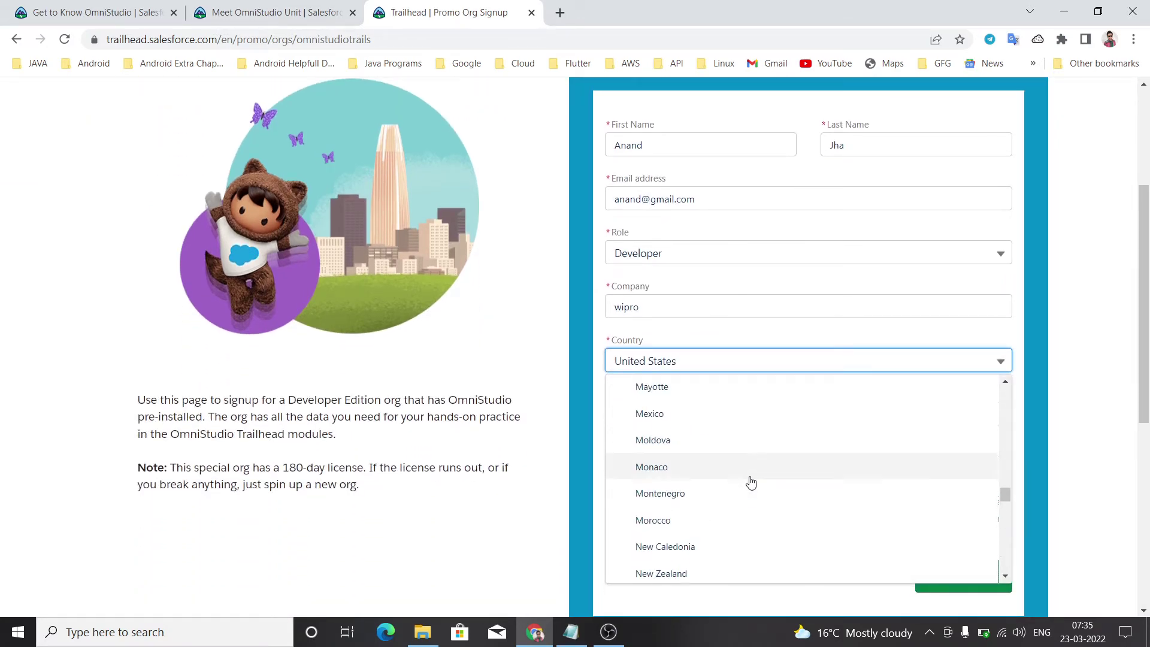
{"action": "scroll", "coordinate": [751, 482], "scroll_direction": "up", "scroll_amount": 5}
{"action": "scroll", "coordinate": [750, 483], "scroll_direction": "up", "scroll_amount": 1}
{"action": "scroll", "coordinate": [751, 482], "scroll_direction": "up", "scroll_amount": 1}
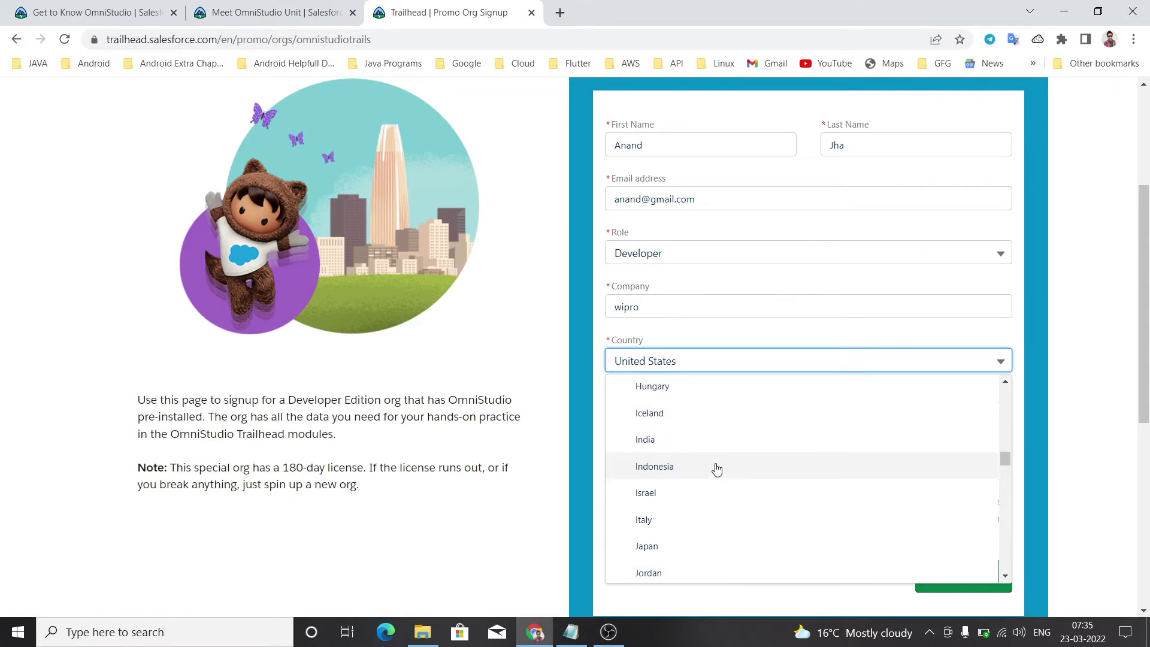
{"action": "left_click", "coordinate": [700, 444]}
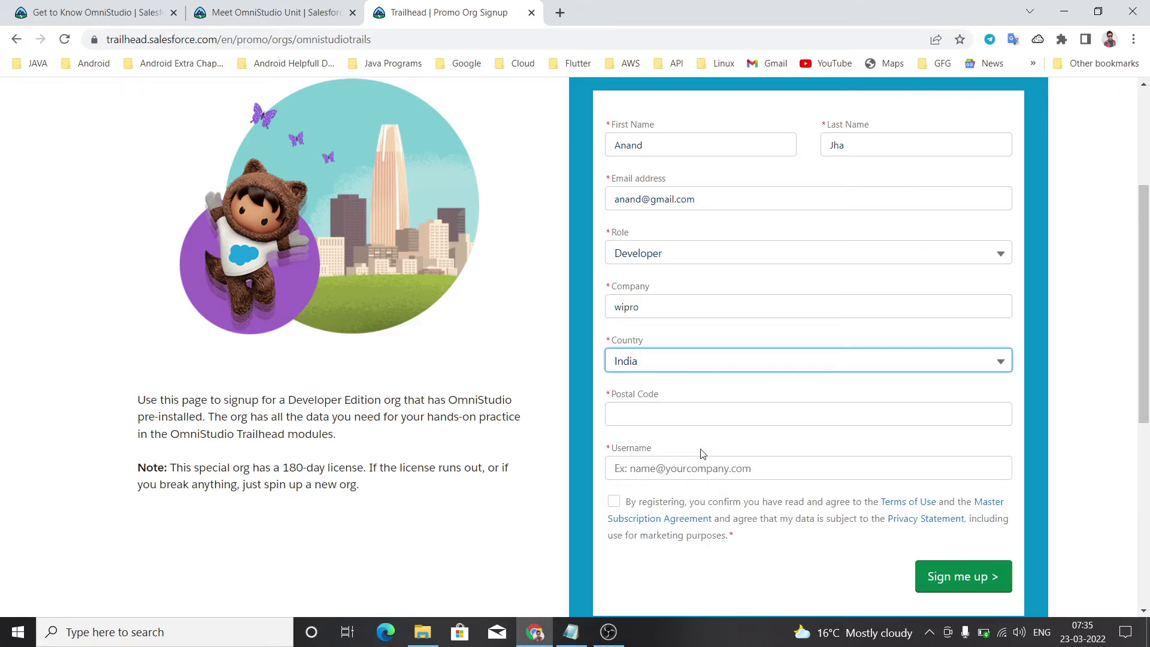
{"action": "left_click", "coordinate": [676, 410]}
{"action": "type", "text": "111"}
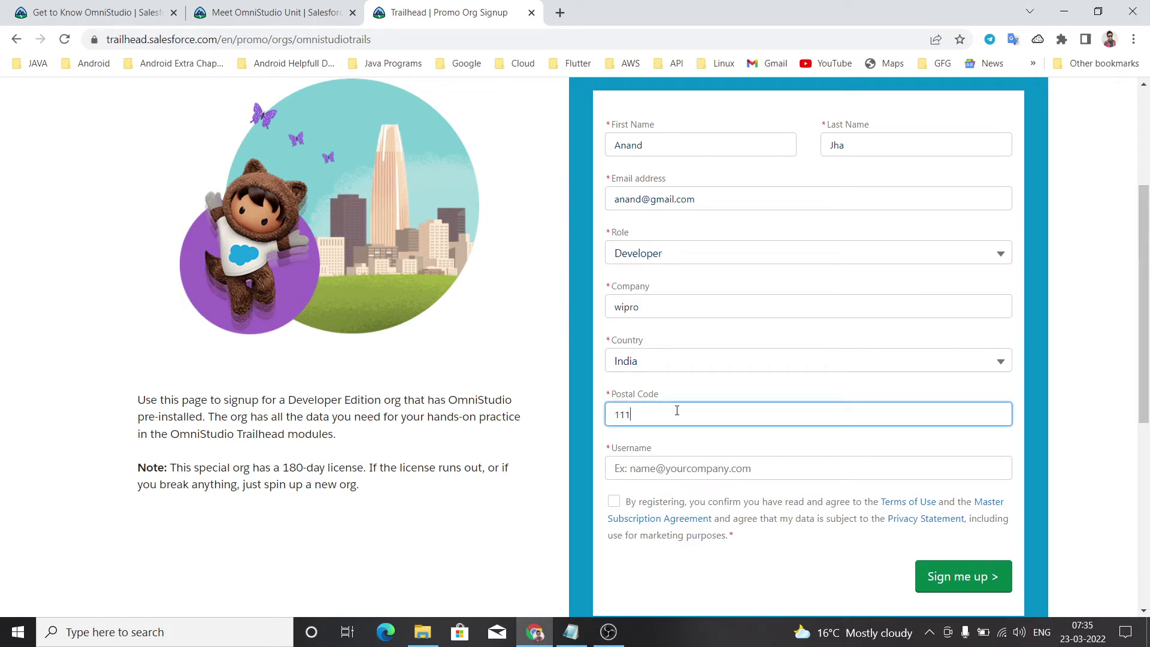
{"action": "type", "text": "111"}
{"action": "left_click", "coordinate": [671, 466]}
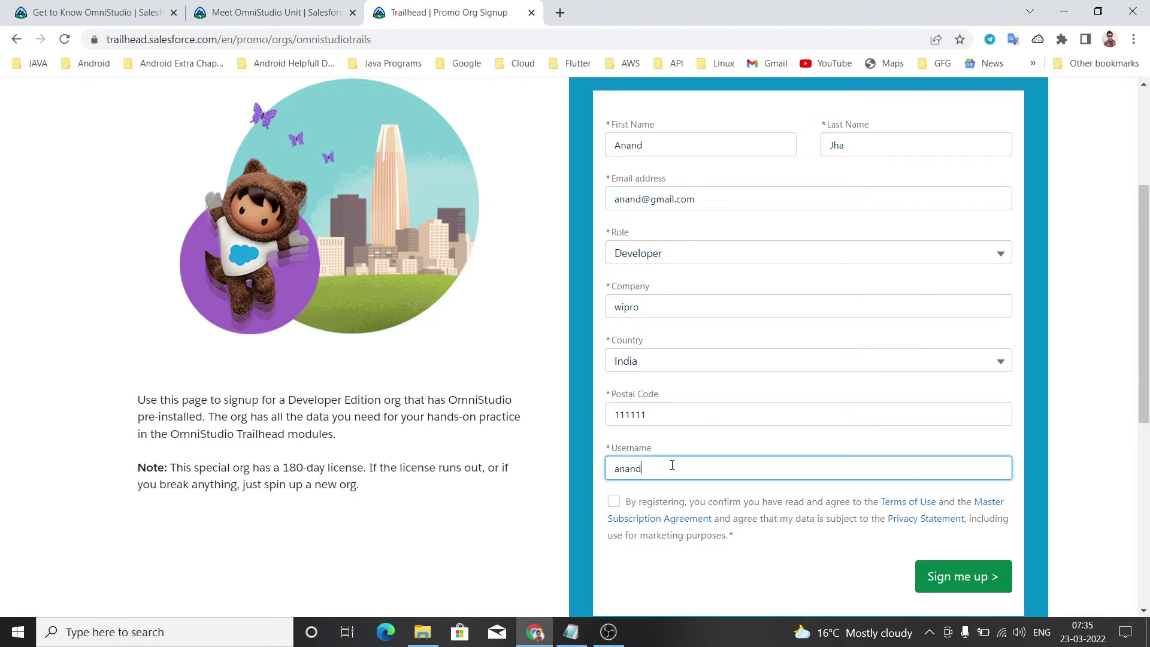
{"action": "left_click", "coordinate": [613, 500]}
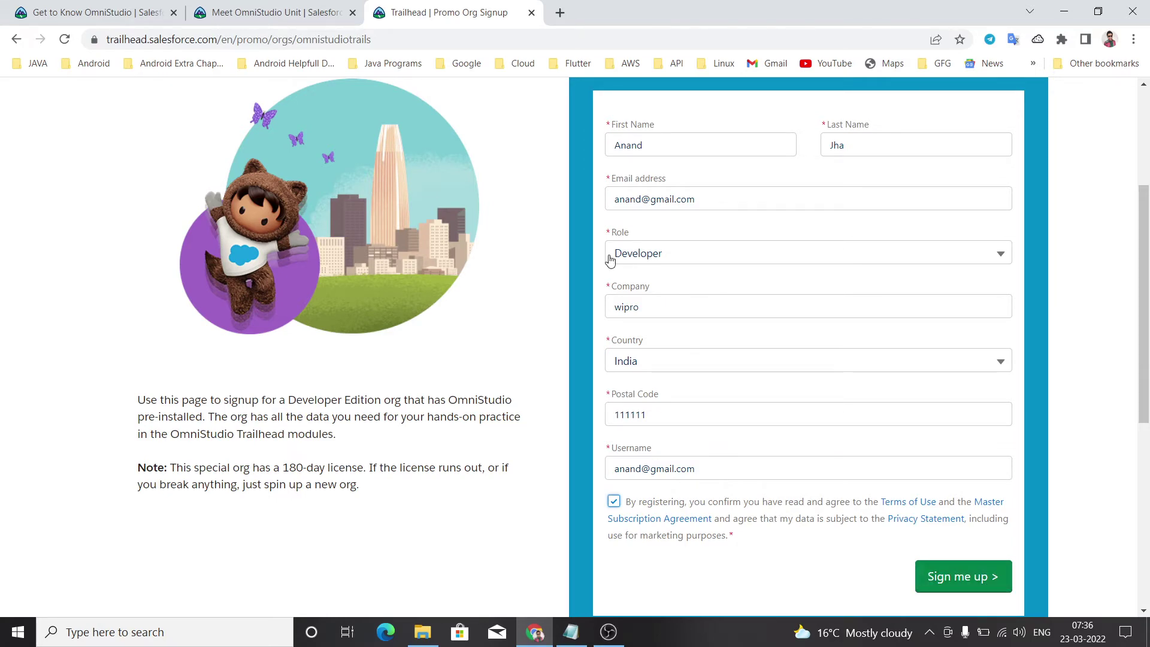
{"action": "scroll", "coordinate": [558, 227], "scroll_direction": "up", "scroll_amount": 3}
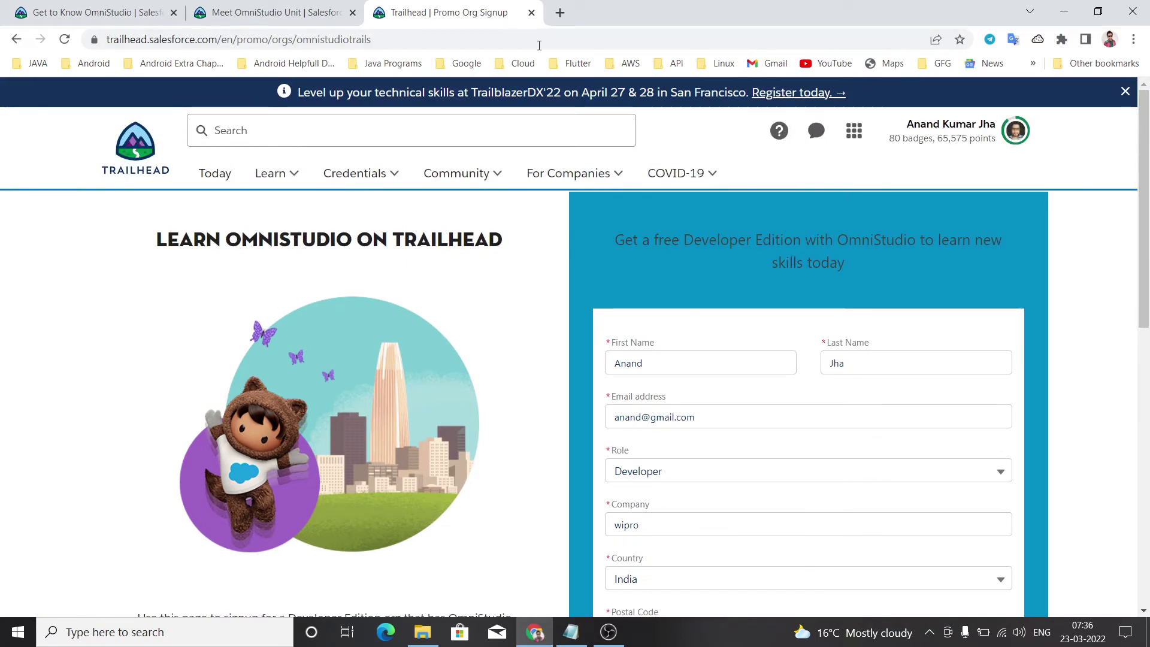
Close the signup tab and log in at login.salesforce.com with the saved username
{"action": "left_click", "coordinate": [530, 14]}
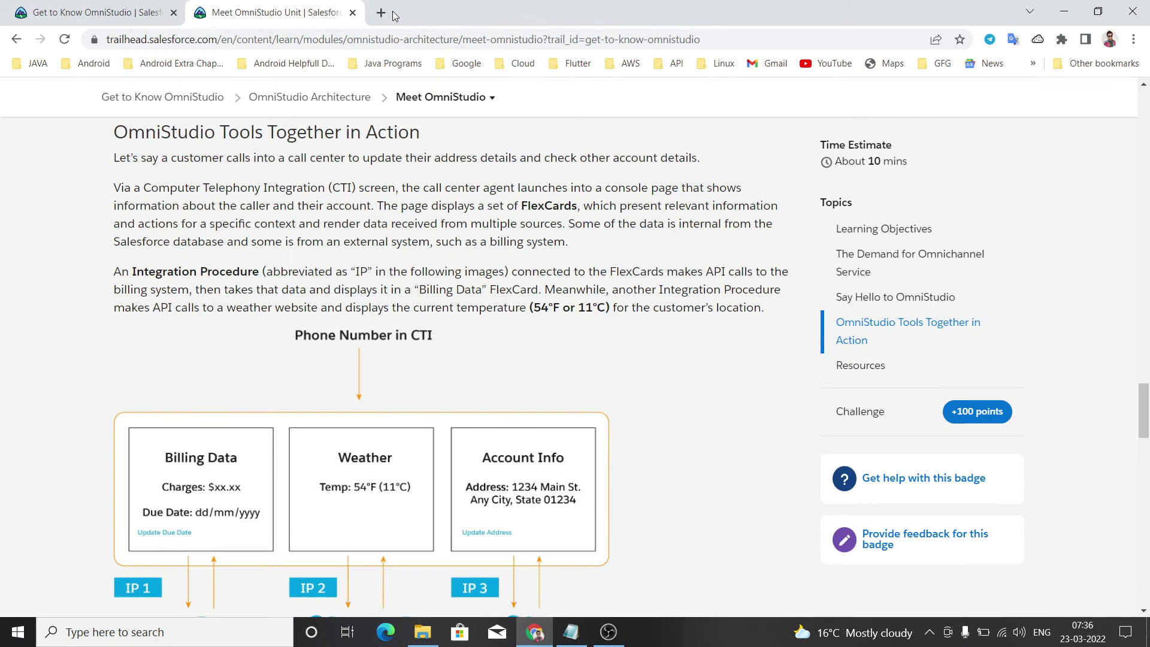
{"action": "left_click", "coordinate": [382, 13]}
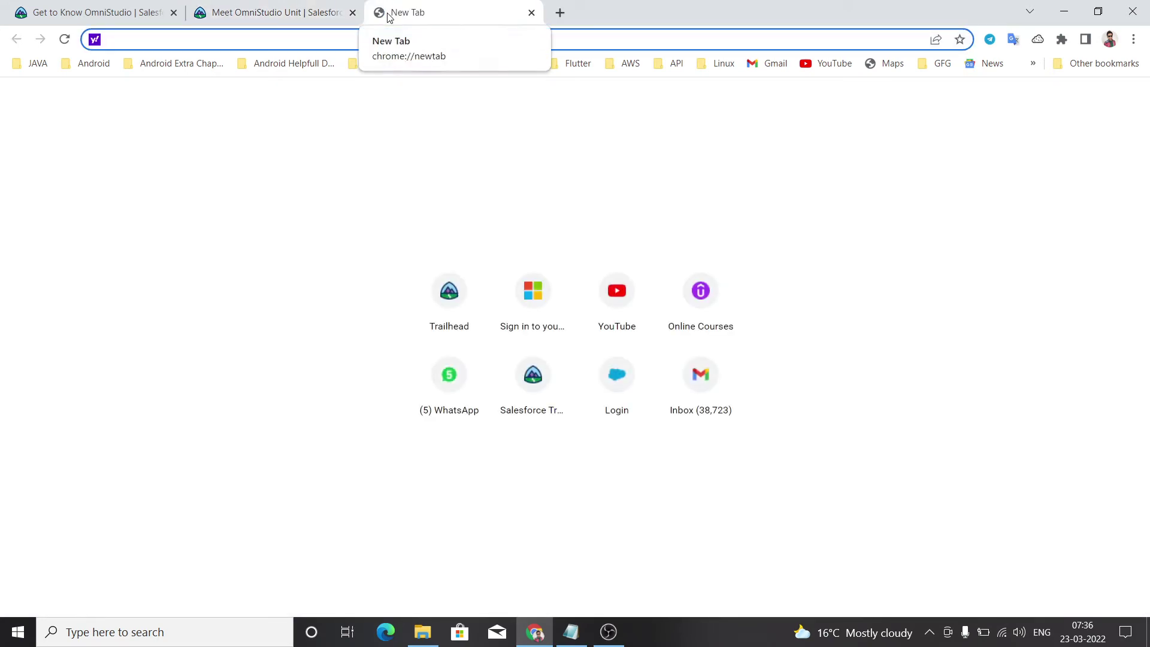
{"action": "type", "text": "log"}
{"action": "key", "text": "Return"}
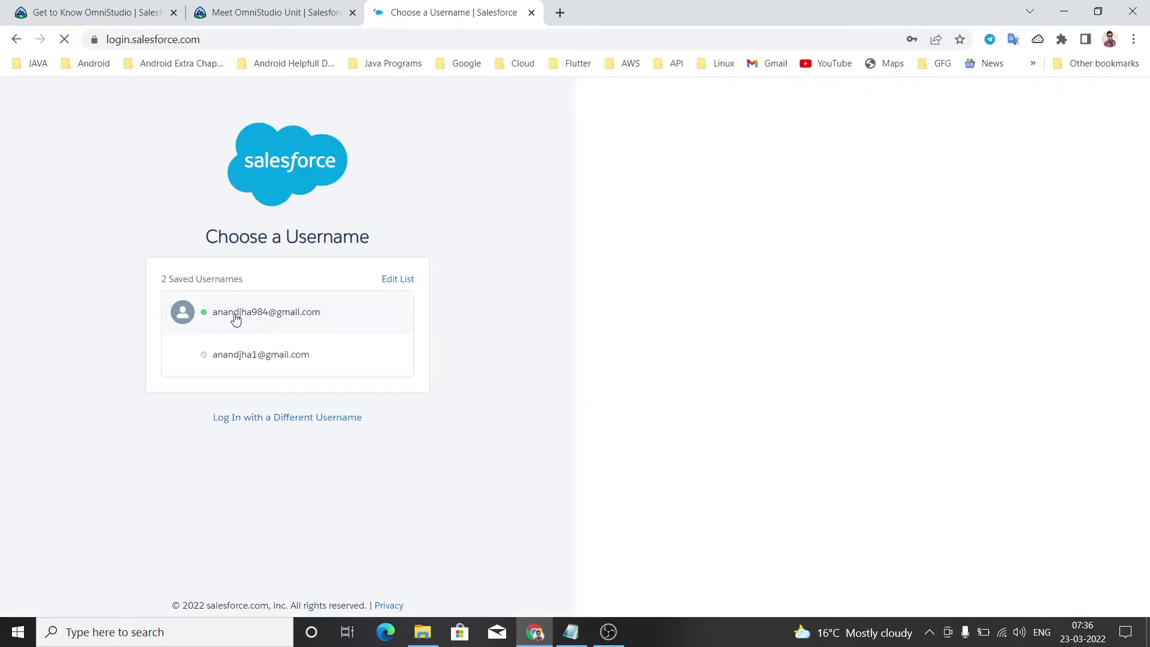
{"action": "left_click", "coordinate": [236, 355]}
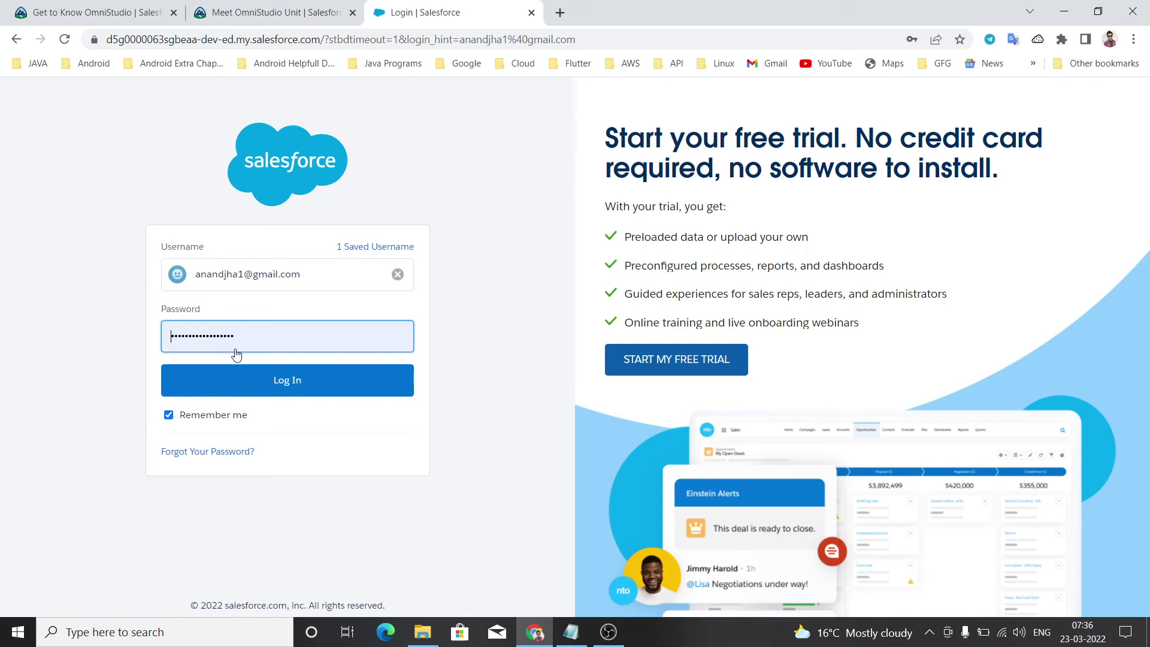
{"action": "left_click", "coordinate": [248, 385]}
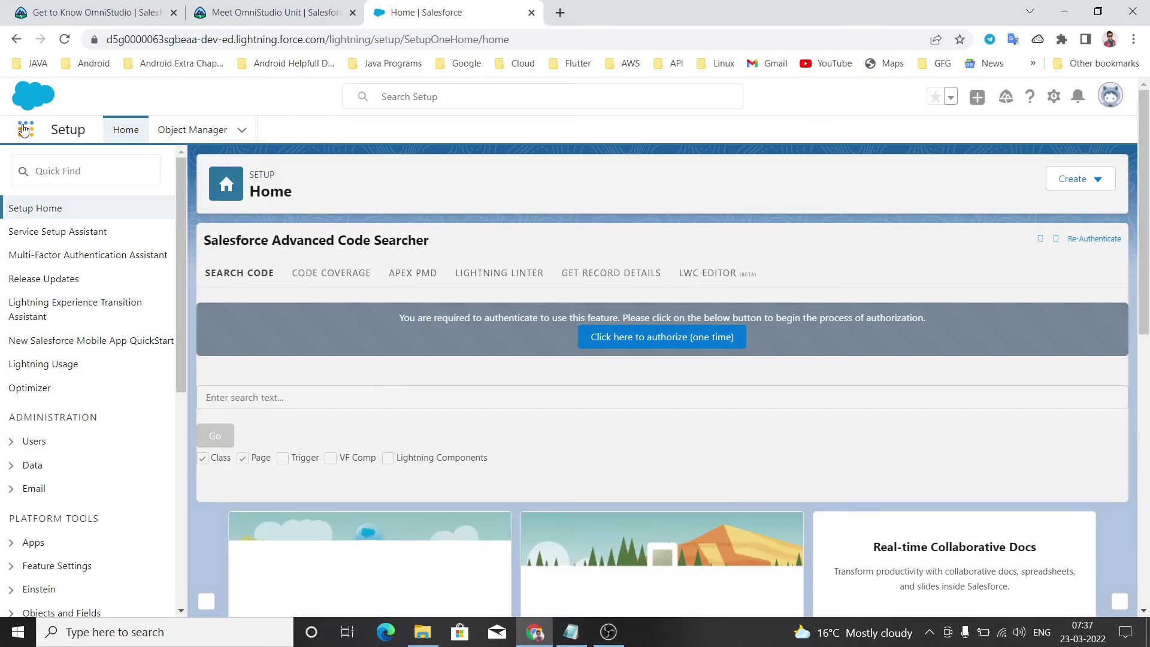
Open OmniStudio from the App Launcher in a new tab and dismiss the notification and MFA prompts
{"action": "left_click", "coordinate": [24, 130]}
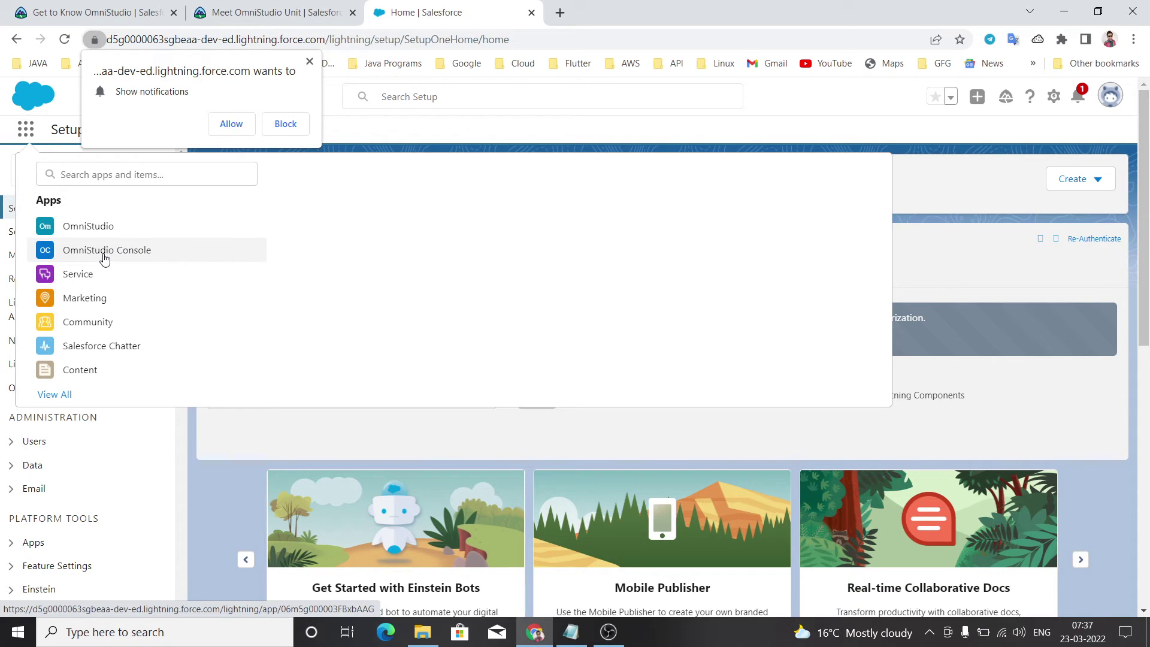
{"action": "right_click", "coordinate": [102, 233]}
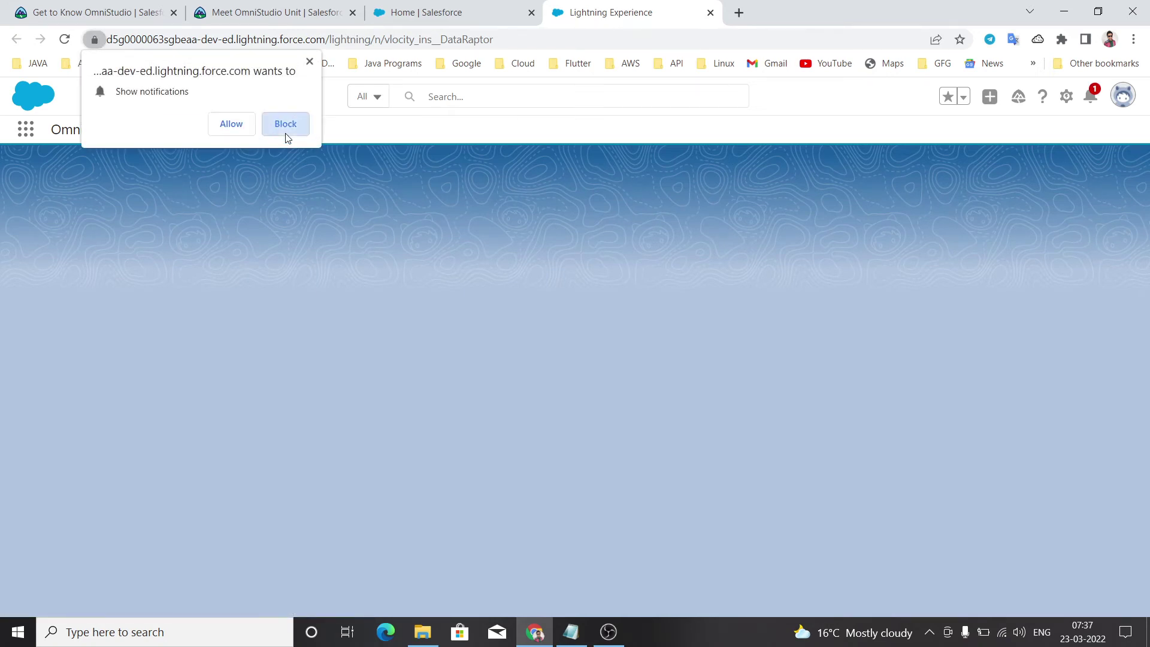
{"action": "left_click", "coordinate": [308, 63]}
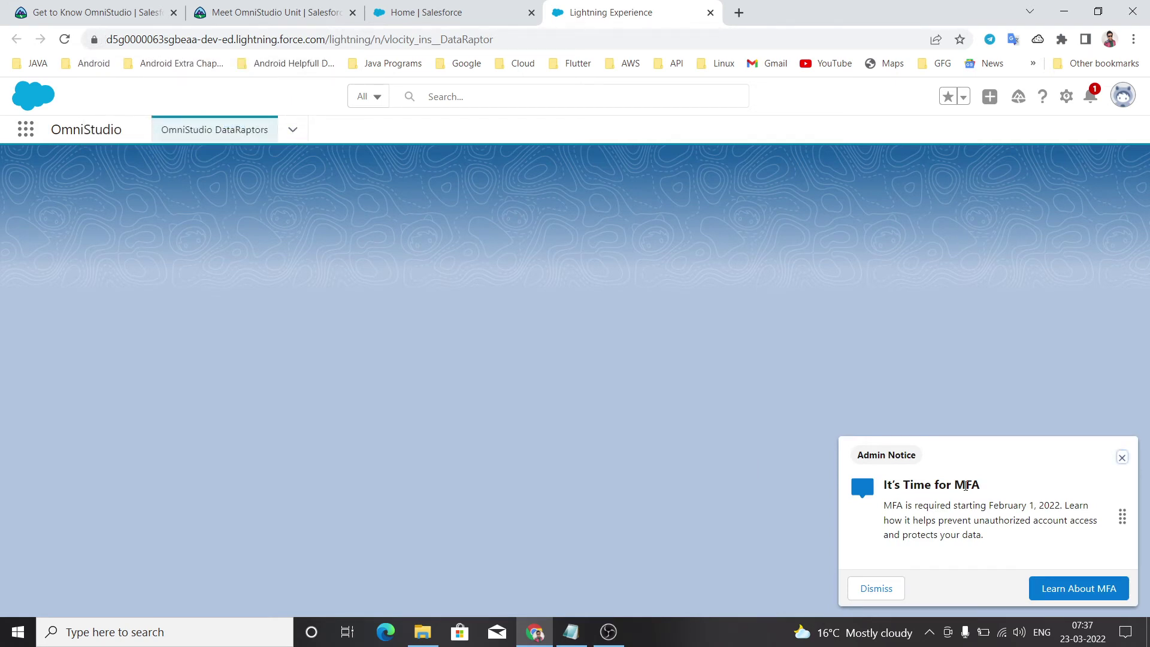
{"action": "left_click", "coordinate": [1121, 457]}
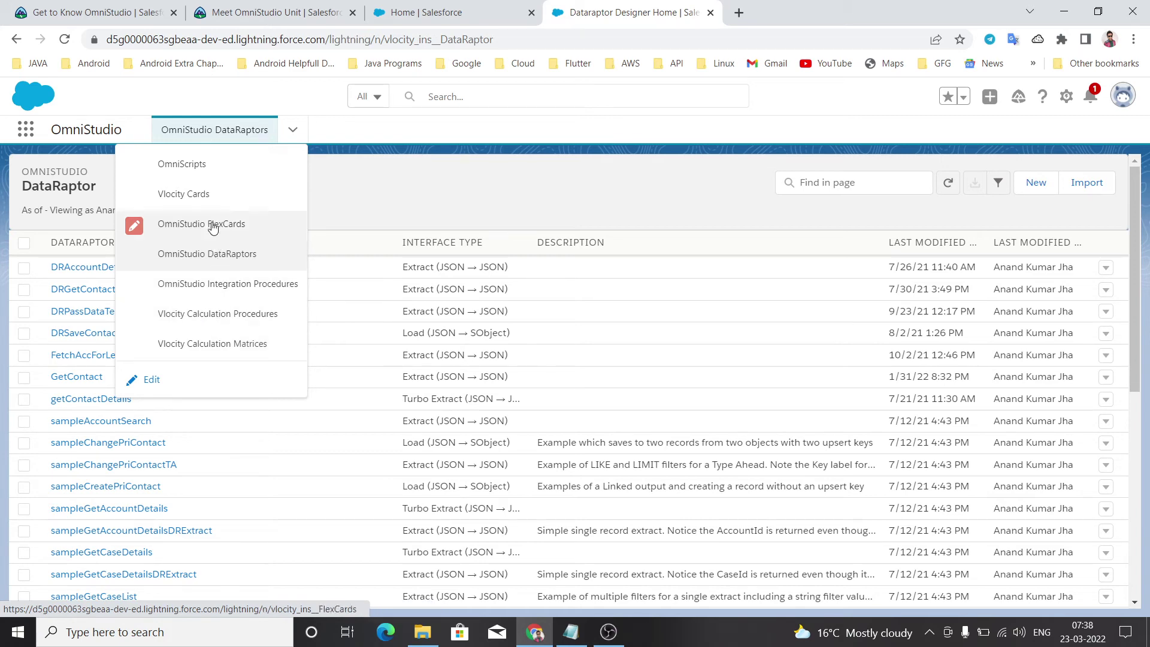
Go to the OmniScripts list, expand sample/editAccount and open its Version 1
{"action": "left_click", "coordinate": [205, 178]}
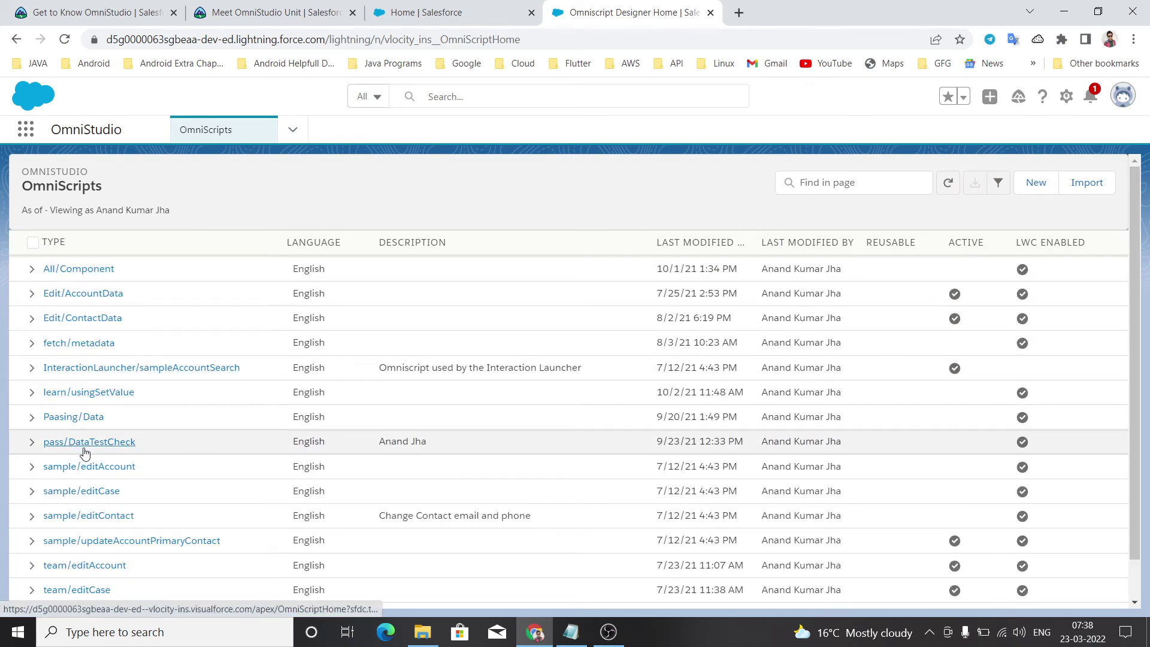
{"action": "left_click", "coordinate": [90, 468]}
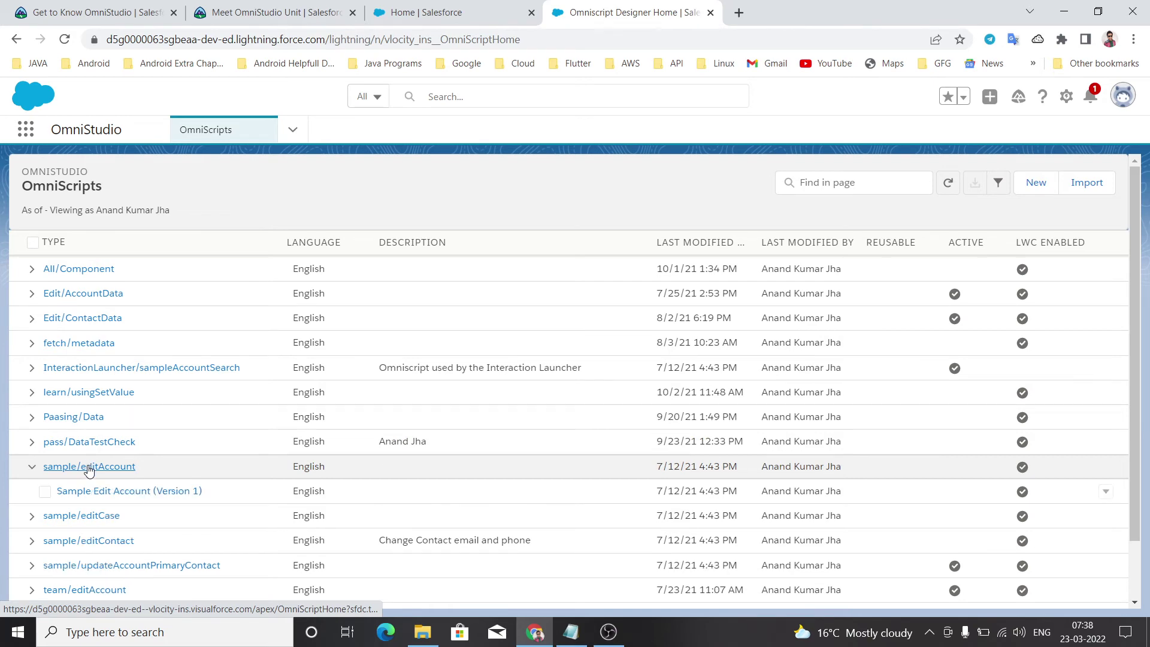
{"action": "left_click", "coordinate": [108, 502]}
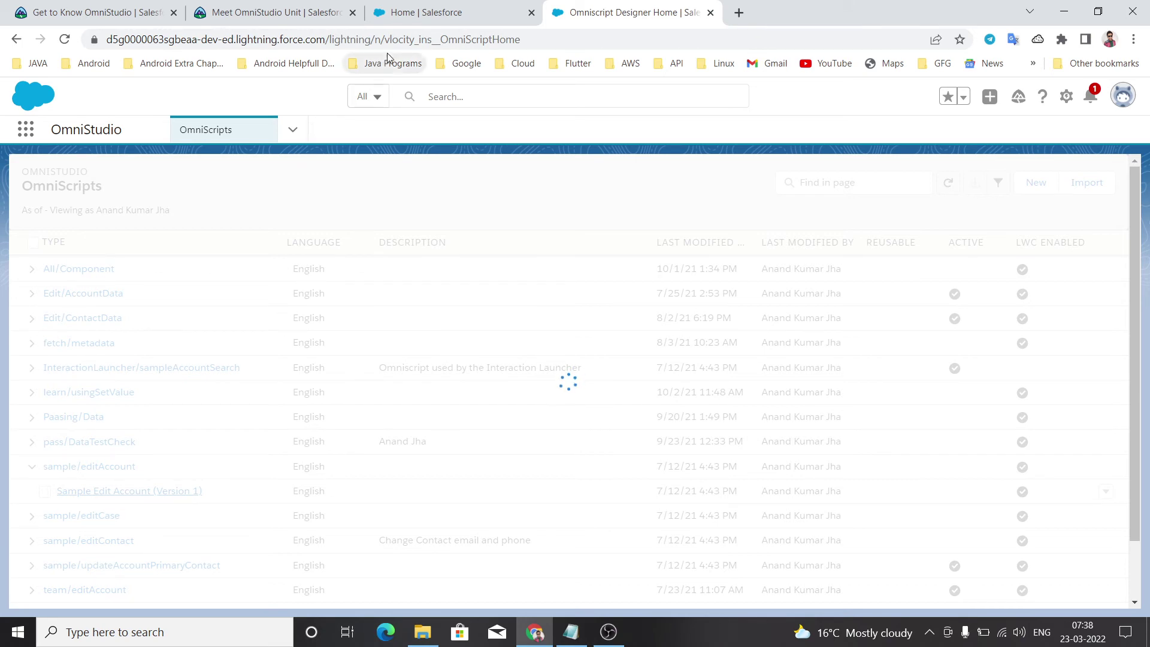
Open OmniStudio in another tab from Setup, then expand team/editContact in the OmniScripts designer
{"action": "left_click", "coordinate": [438, 12]}
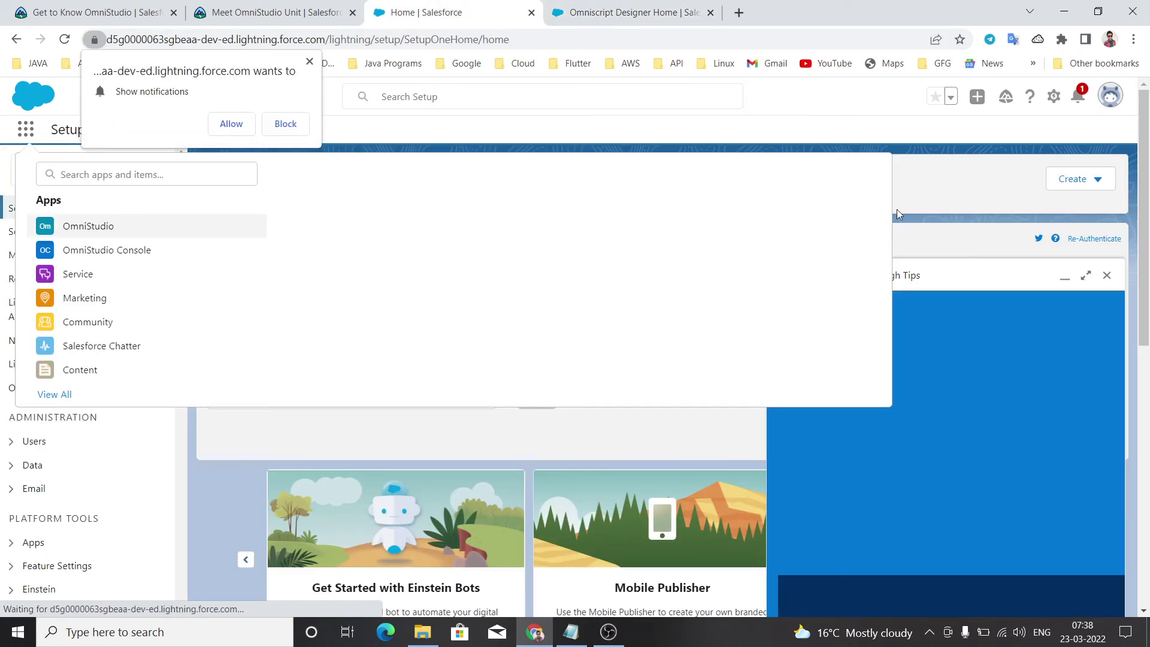
{"action": "right_click", "coordinate": [155, 227]}
{"action": "key", "text": "Escape"}
{"action": "middle_click", "coordinate": [223, 221]}
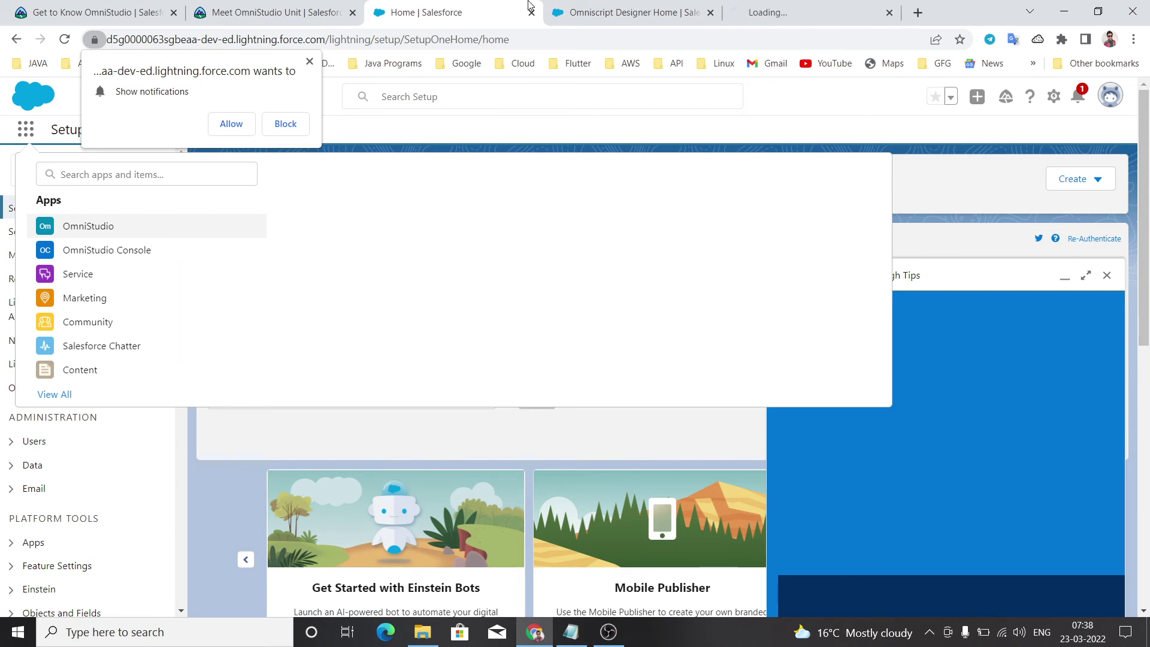
{"action": "left_click", "coordinate": [629, 12]}
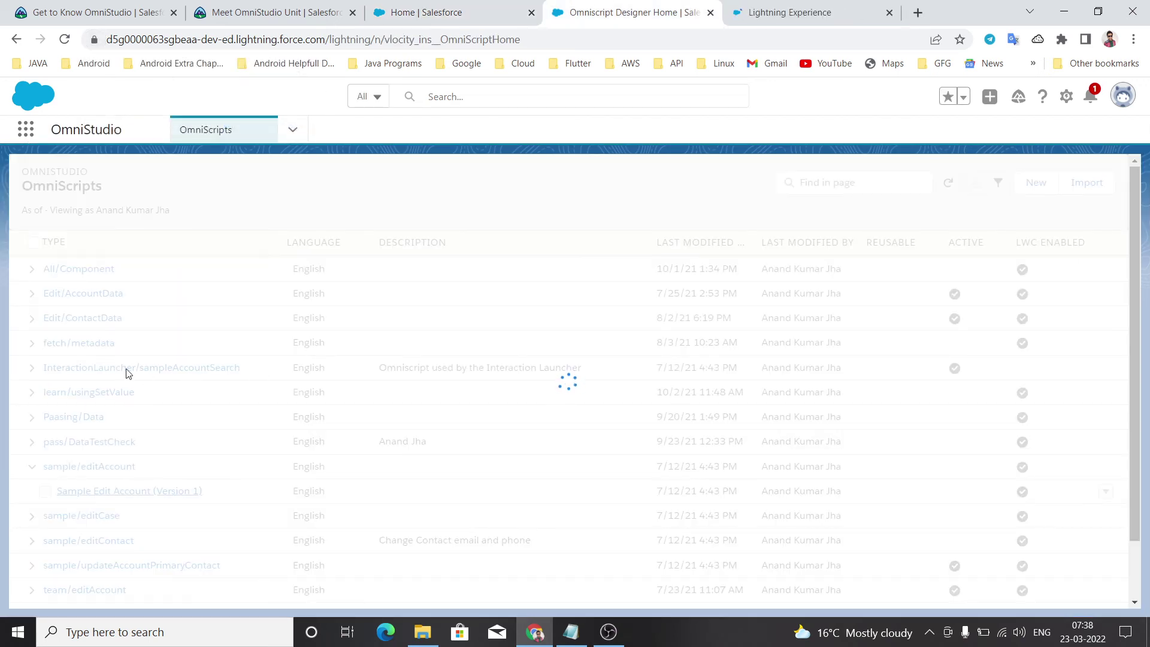
{"action": "scroll", "coordinate": [124, 374], "scroll_direction": "down", "scroll_amount": 1}
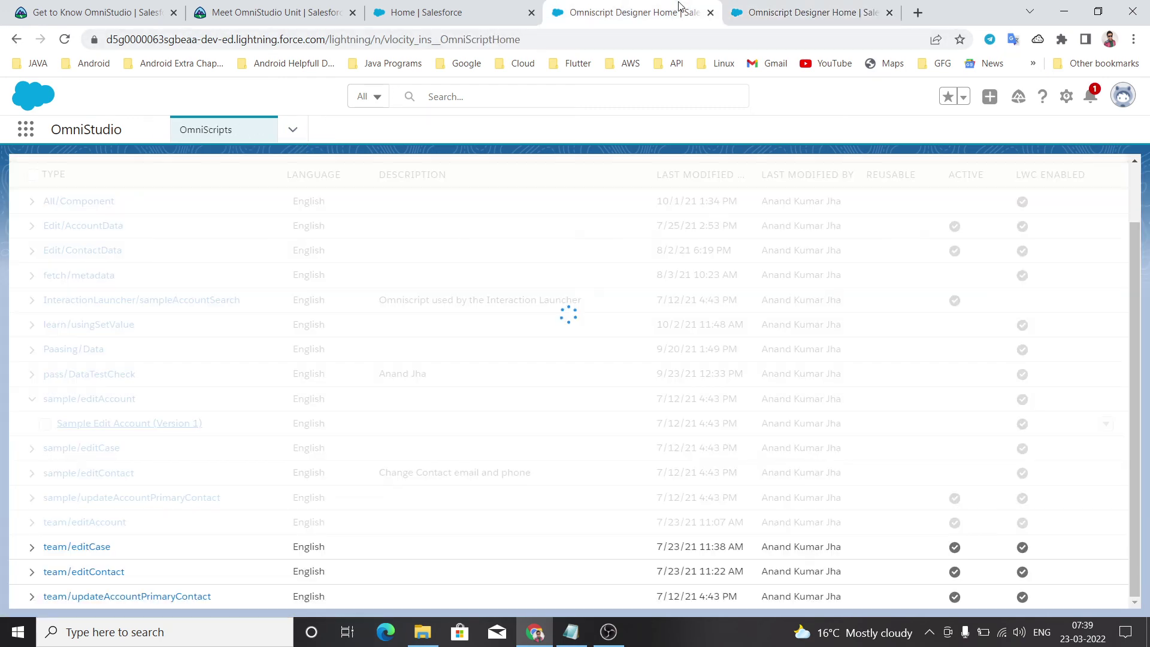
{"action": "left_click", "coordinate": [99, 573]}
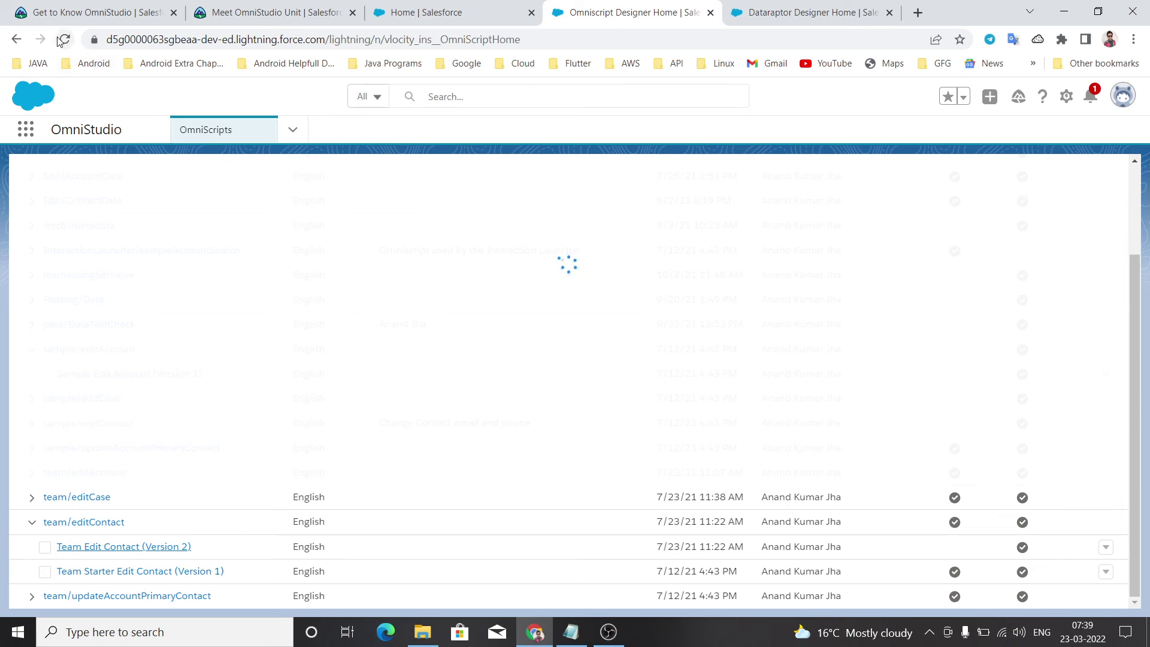
Open the getContactDetails DataRaptor from the DataRaptor list, briefly checking the OmniScripts tab
{"action": "left_click", "coordinate": [831, 11]}
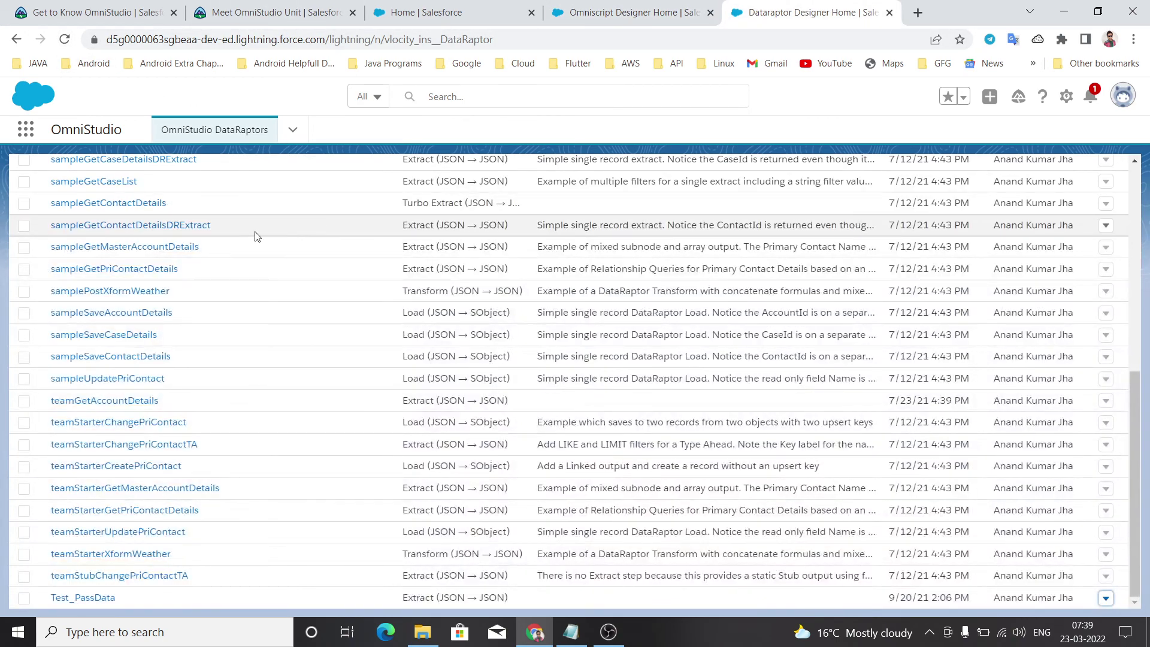
{"action": "scroll", "coordinate": [125, 300], "scroll_direction": "up", "scroll_amount": 2}
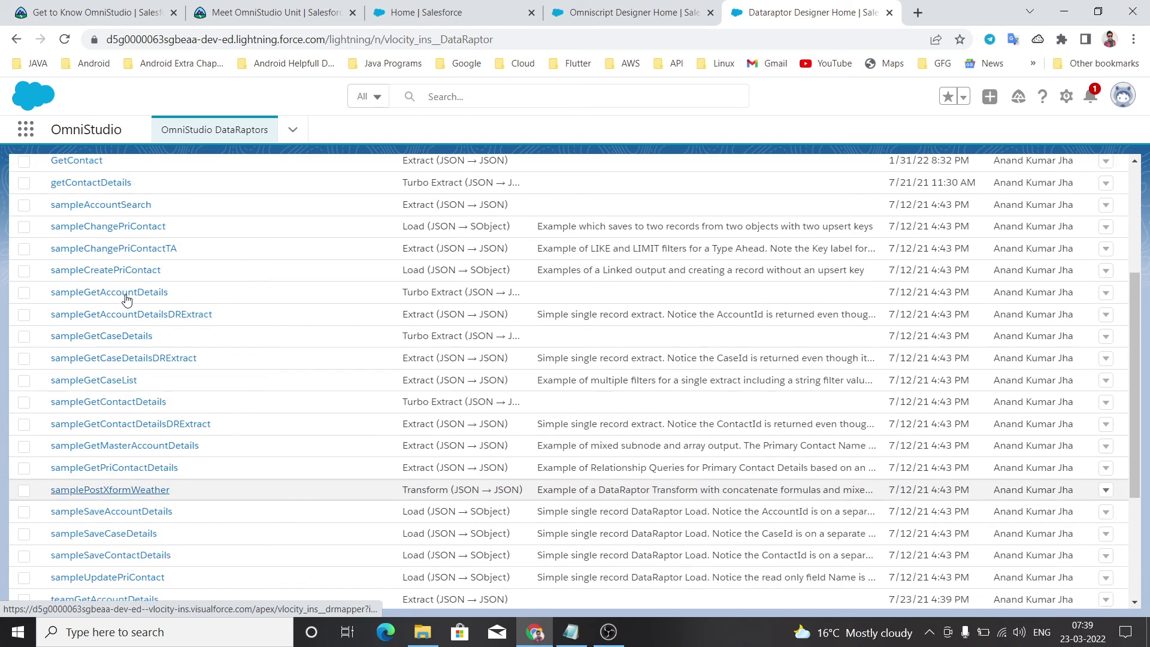
{"action": "scroll", "coordinate": [108, 360], "scroll_direction": "up", "scroll_amount": 2}
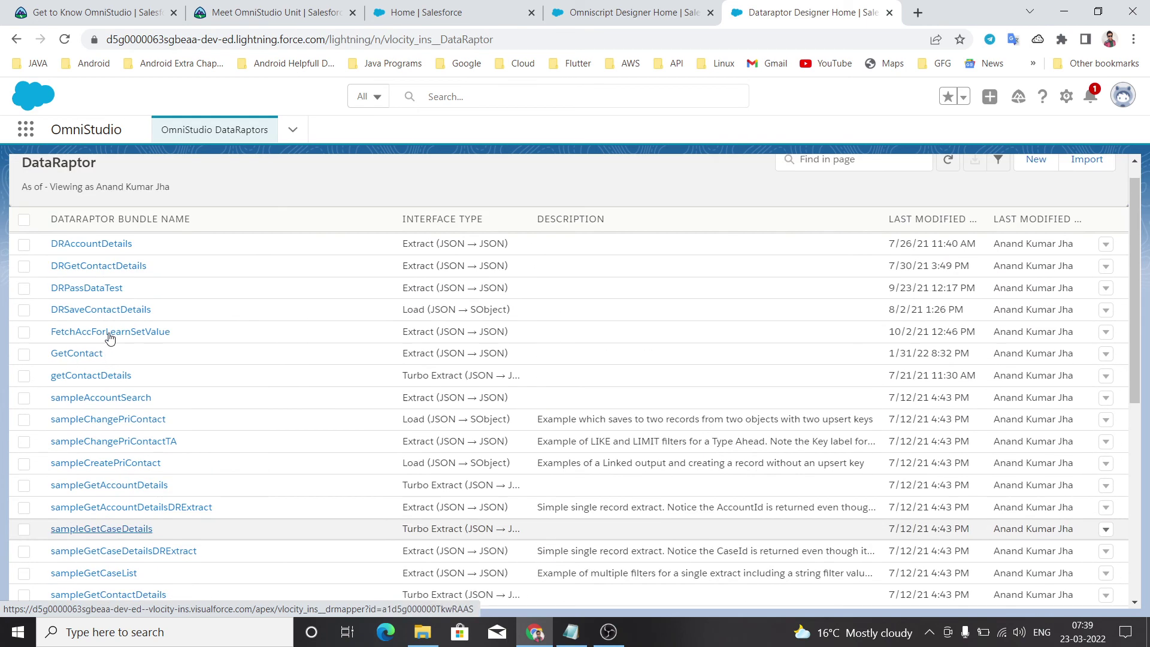
{"action": "left_click", "coordinate": [102, 381]}
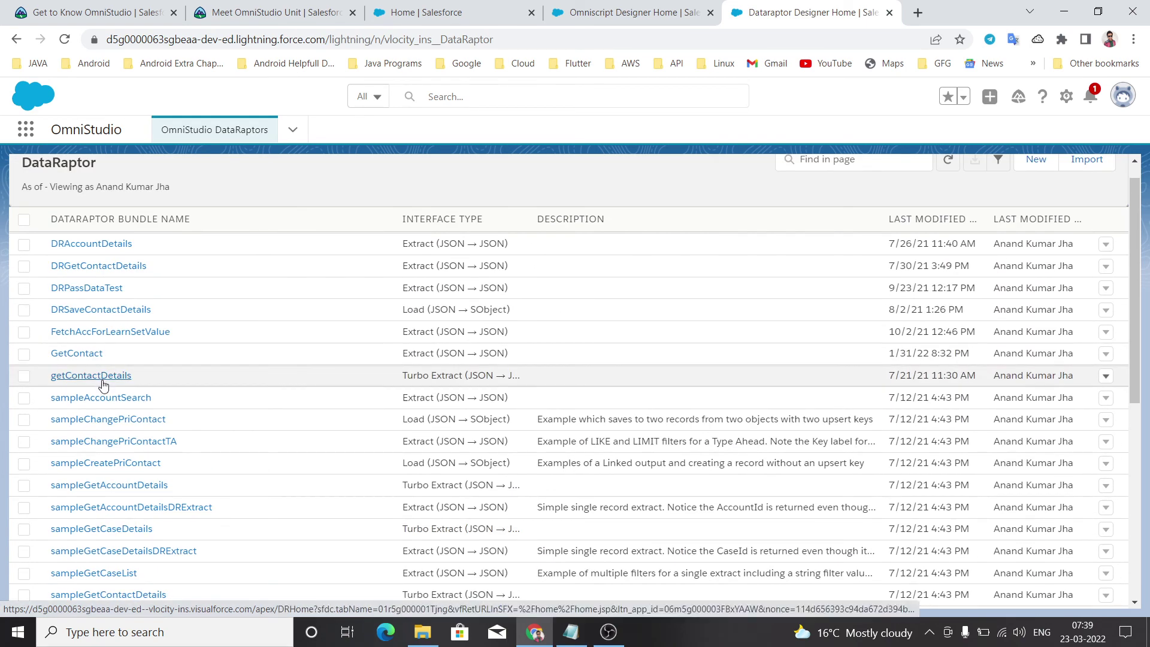
{"action": "left_click", "coordinate": [604, 12]}
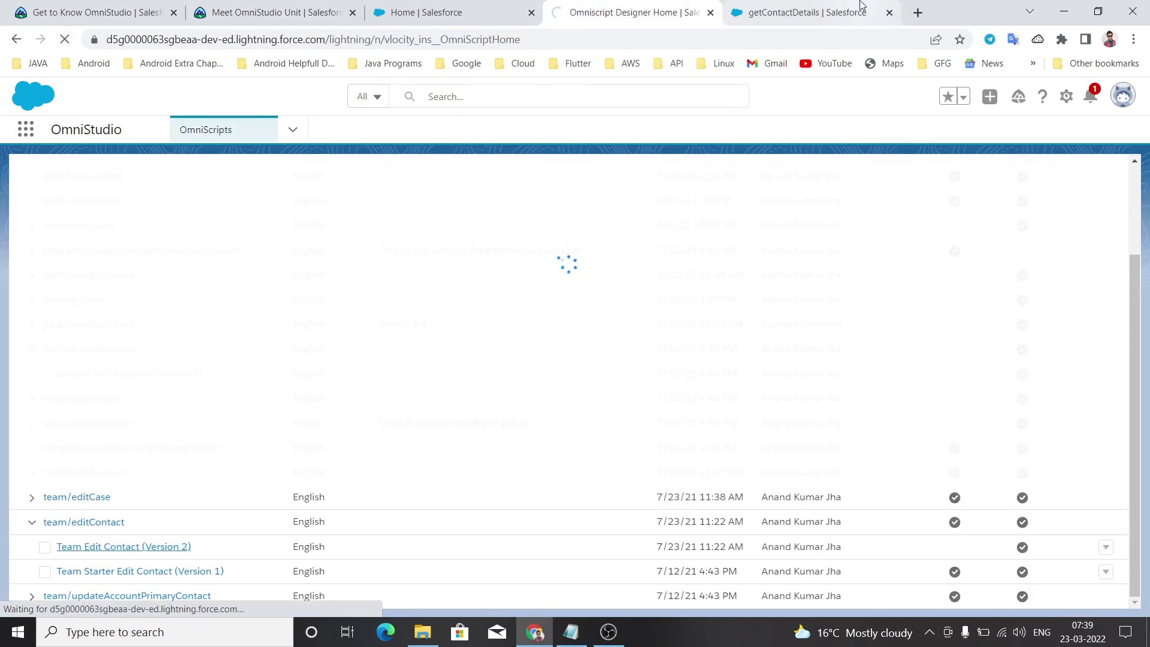
{"action": "left_click", "coordinate": [860, 7]}
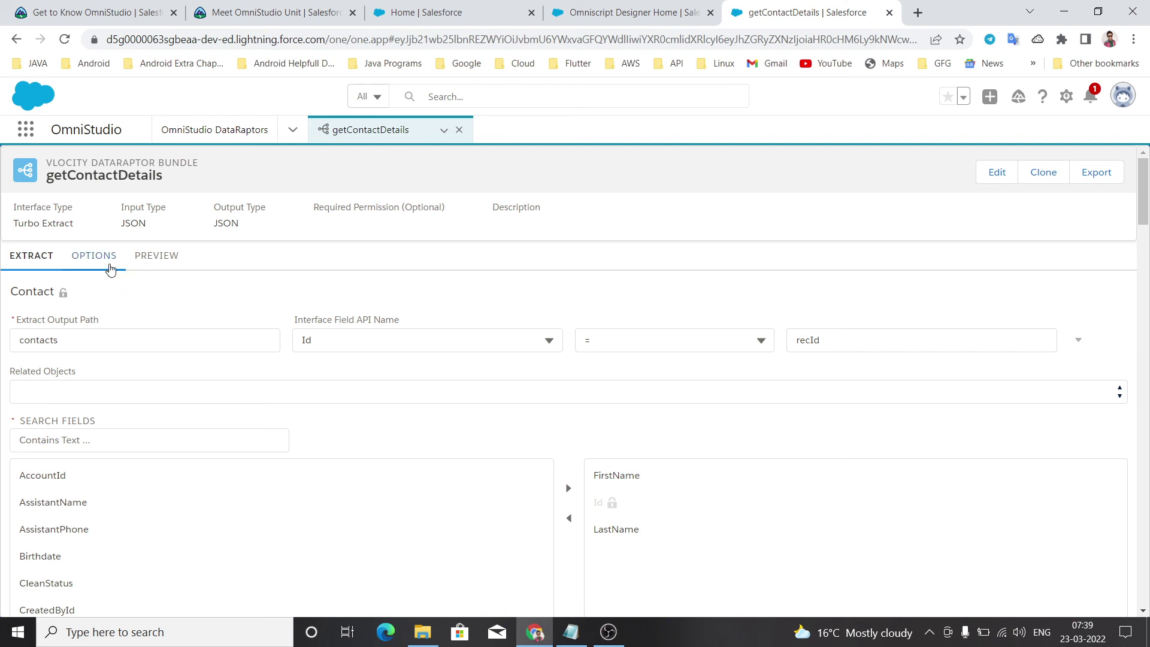
Preview getContactDetails with the recId input and inspect the returned Arthur Song contact
{"action": "left_click", "coordinate": [112, 271]}
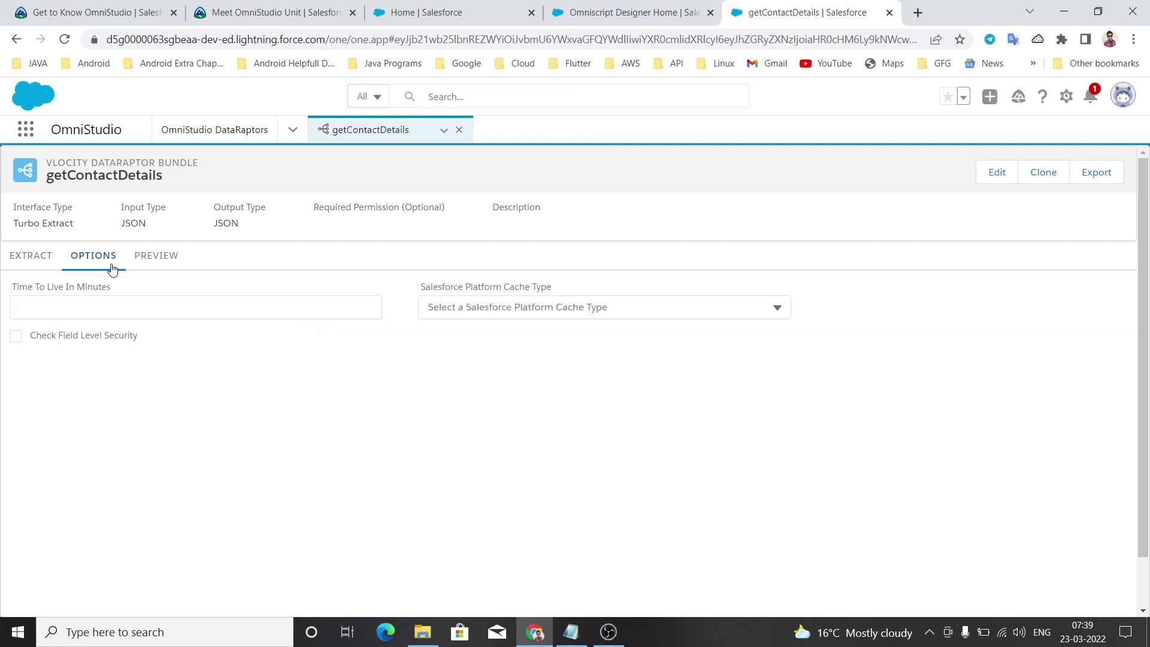
{"action": "left_click", "coordinate": [145, 269]}
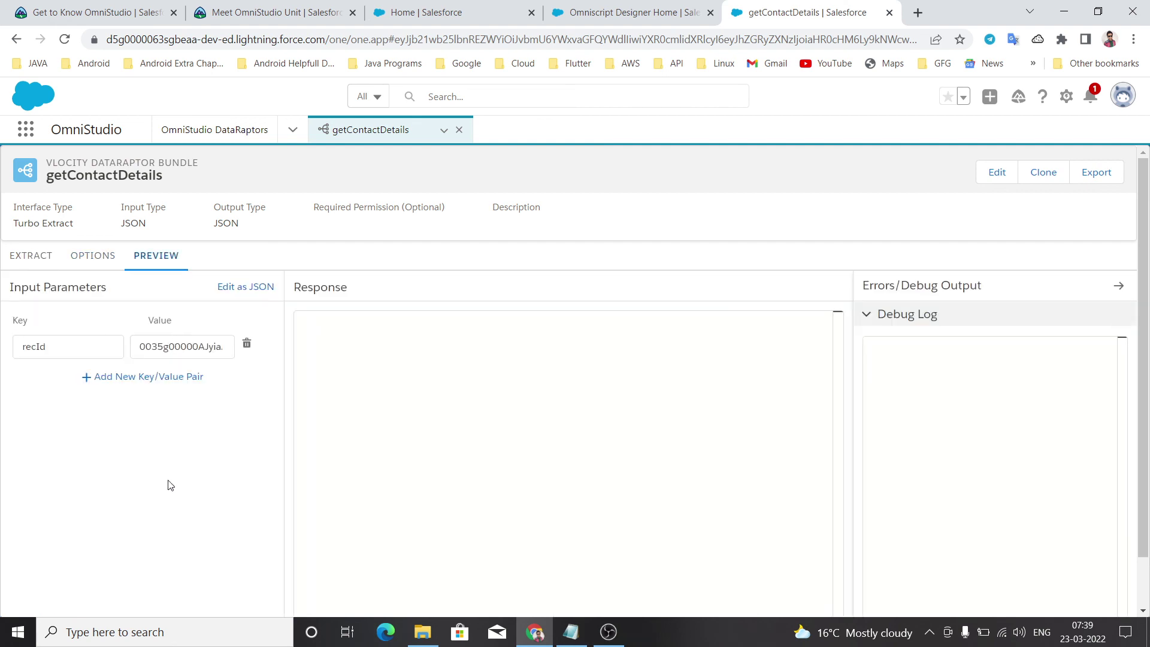
{"action": "scroll", "coordinate": [171, 498], "scroll_direction": "down", "scroll_amount": 2}
{"action": "left_click", "coordinate": [220, 595]}
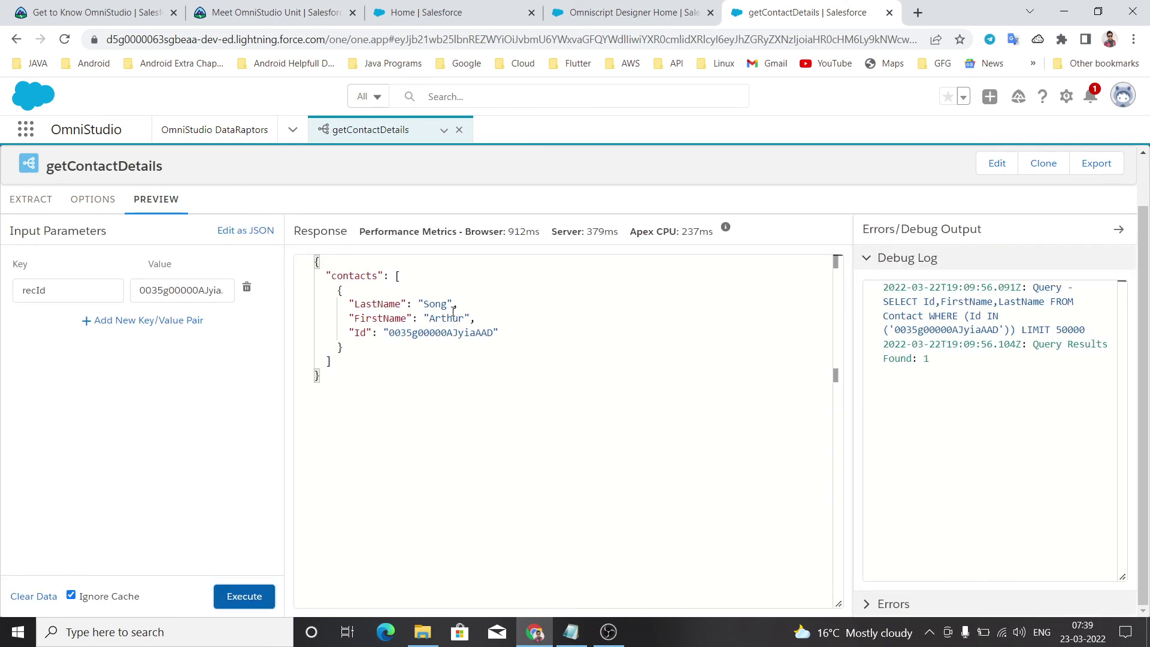
{"action": "left_click", "coordinate": [423, 304]}
{"action": "left_click", "coordinate": [424, 319]}
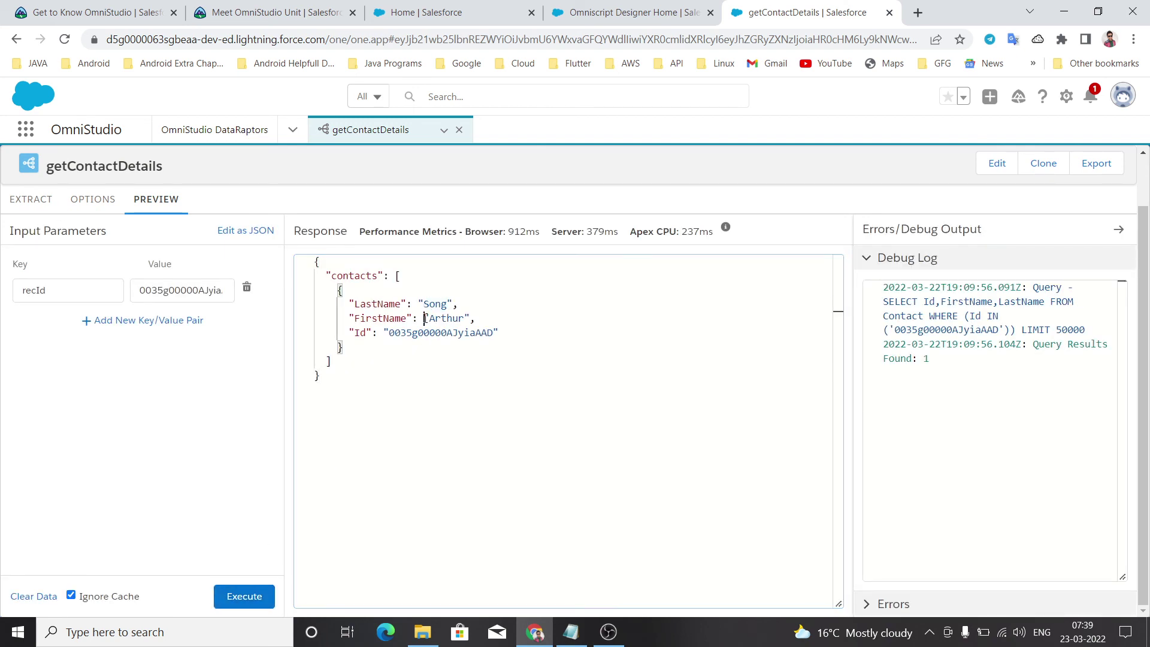
{"action": "double_click", "coordinate": [424, 333]}
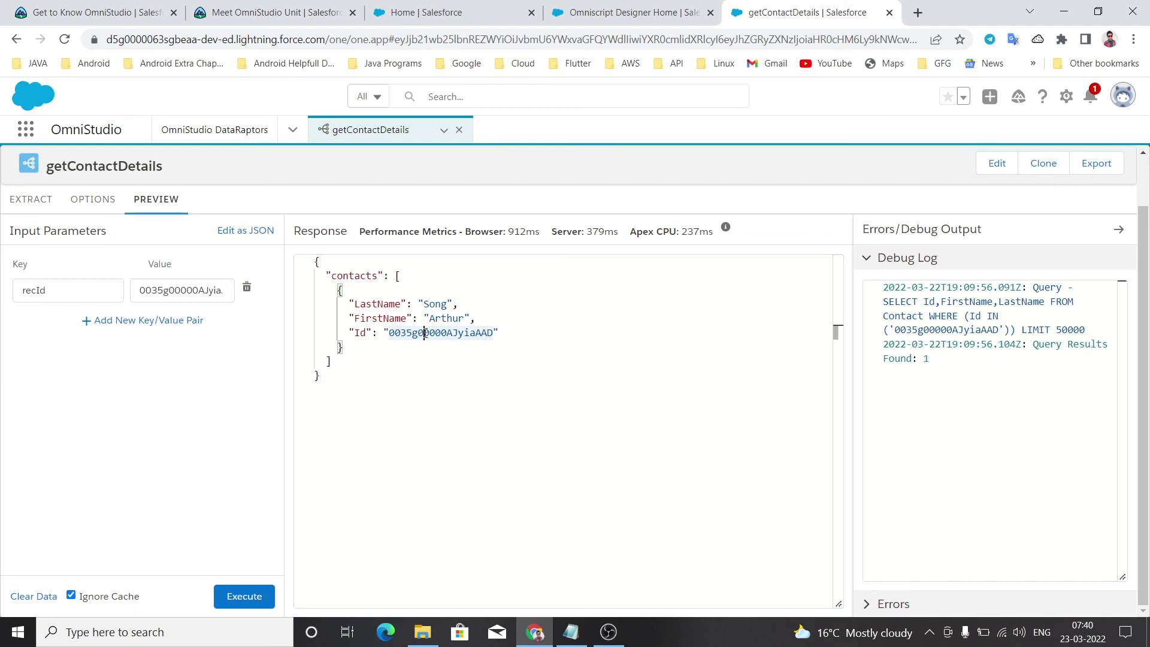
Expand Edit/ContactData and open OS_Edit_ContactData Version 1, then return to the preview
{"action": "left_click", "coordinate": [637, 12]}
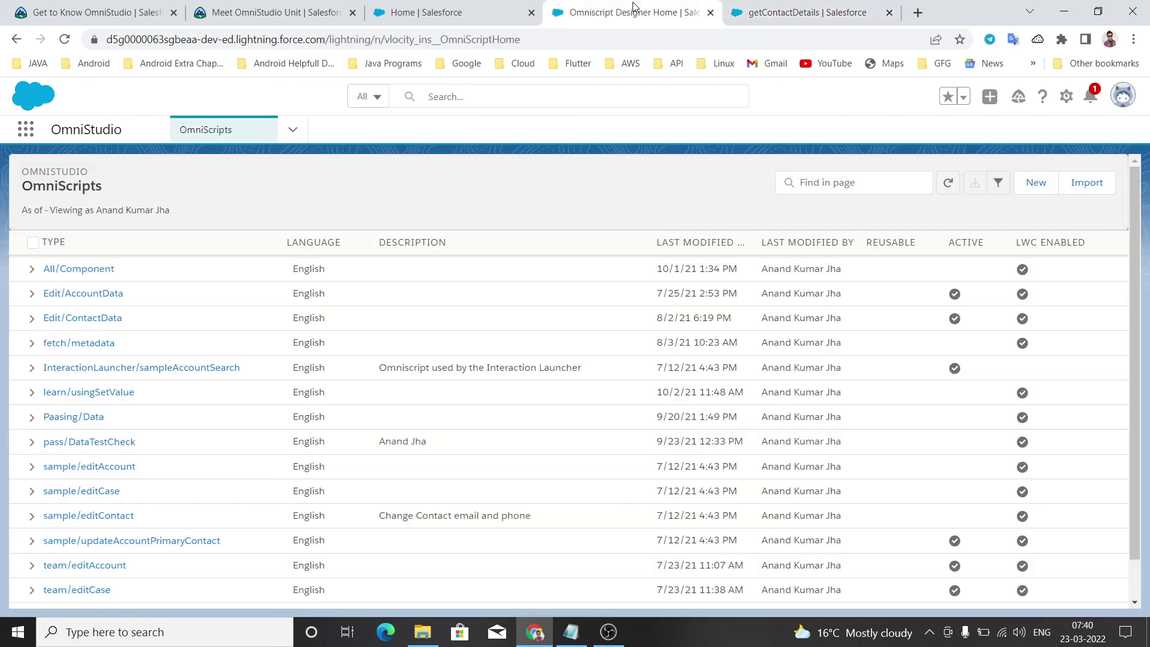
{"action": "left_click", "coordinate": [85, 317]}
{"action": "left_click", "coordinate": [90, 342]}
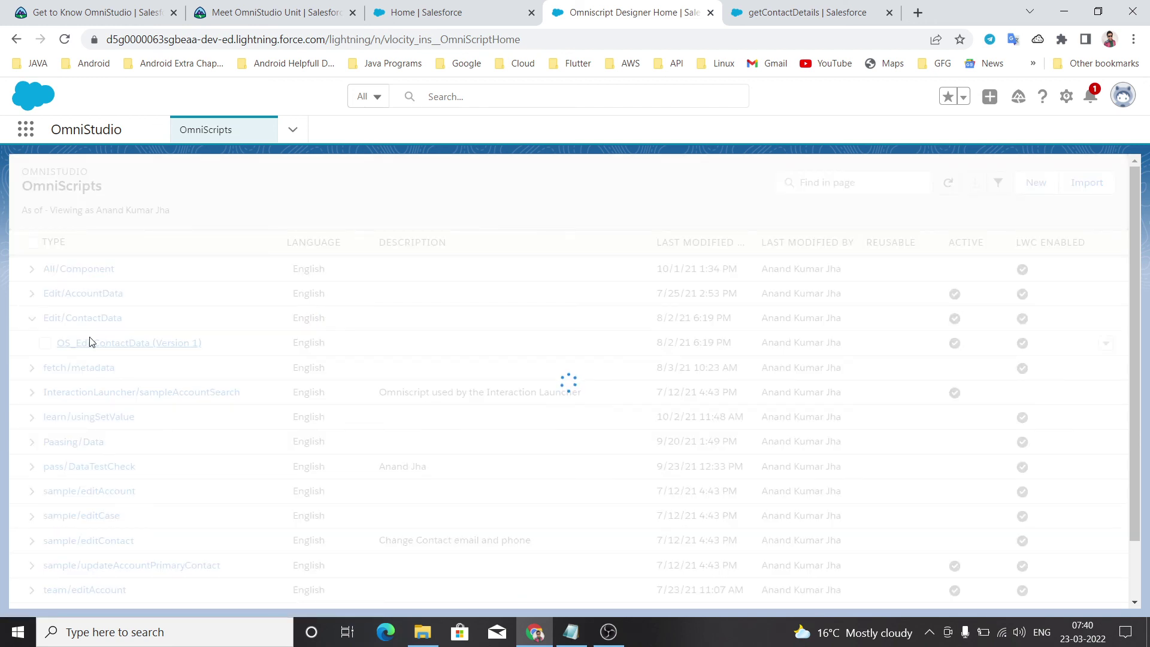
{"action": "left_click", "coordinate": [725, 5]}
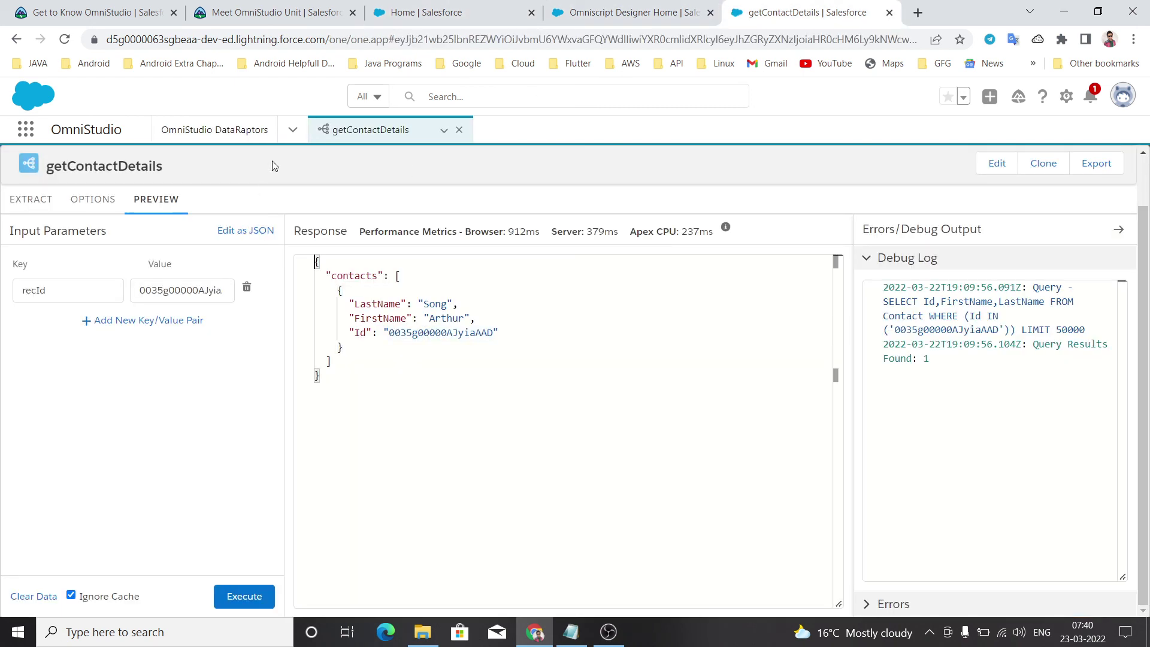
Switch to the OmniStudio FlexCards page and minimize Chrome to the desktop
{"action": "left_click", "coordinate": [291, 131]}
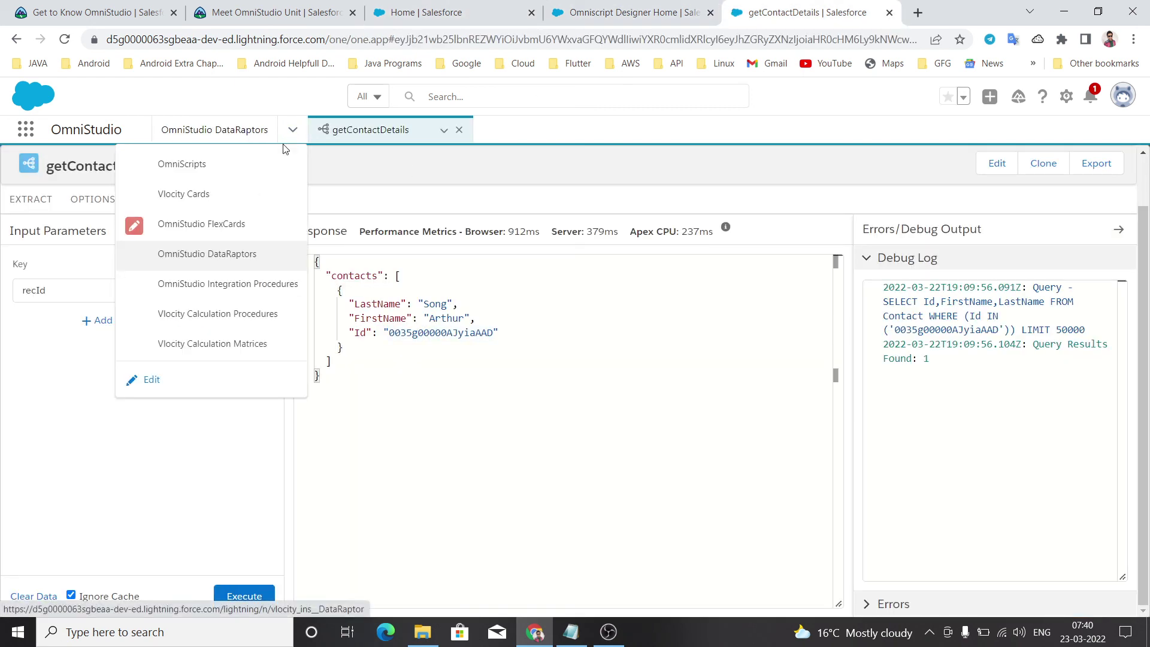
{"action": "left_click", "coordinate": [227, 227]}
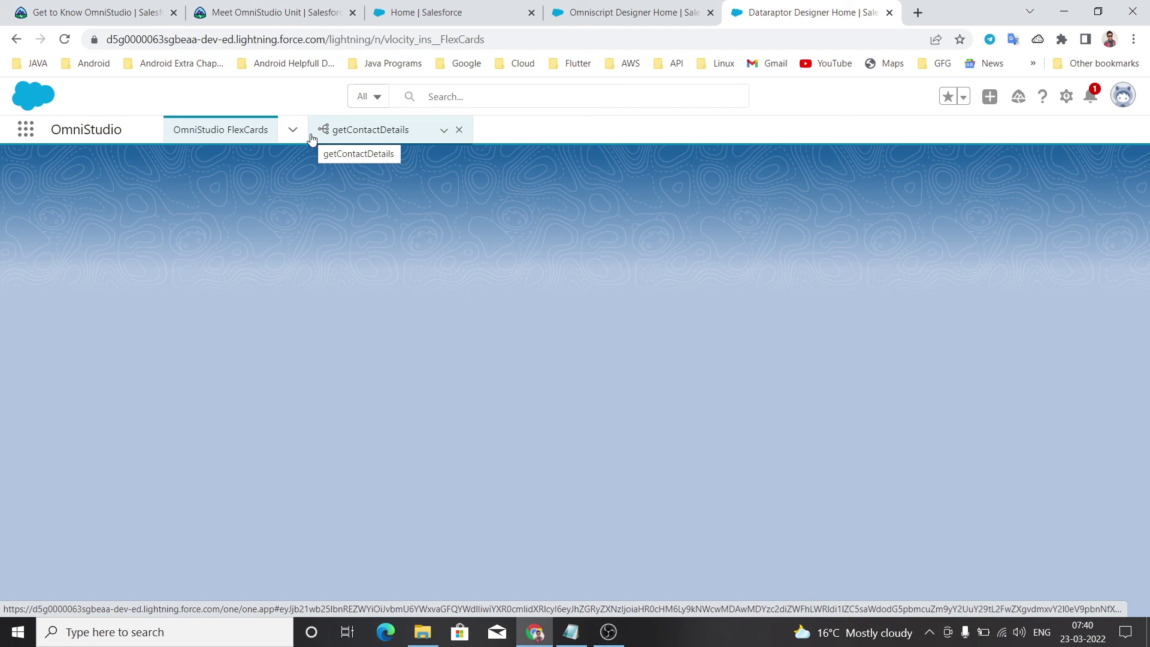
{"action": "key", "text": "super+d"}
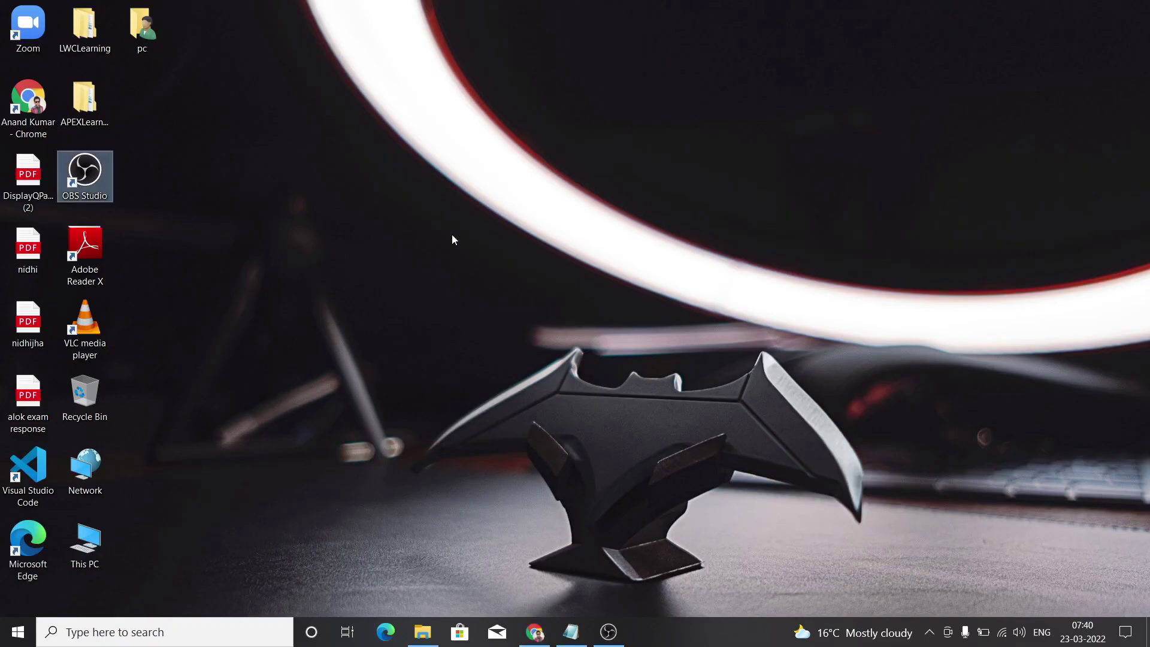